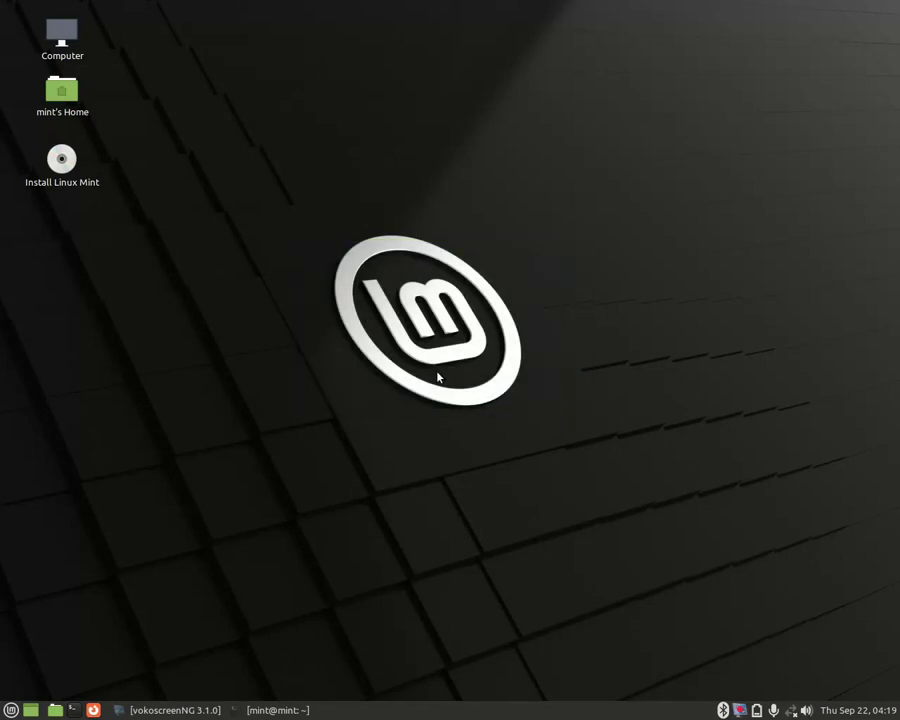
Search 'gp' in the Mint menu and launch GParted to show /dev/sda's partitions
left_click_drag(287, 230, 613, 432)
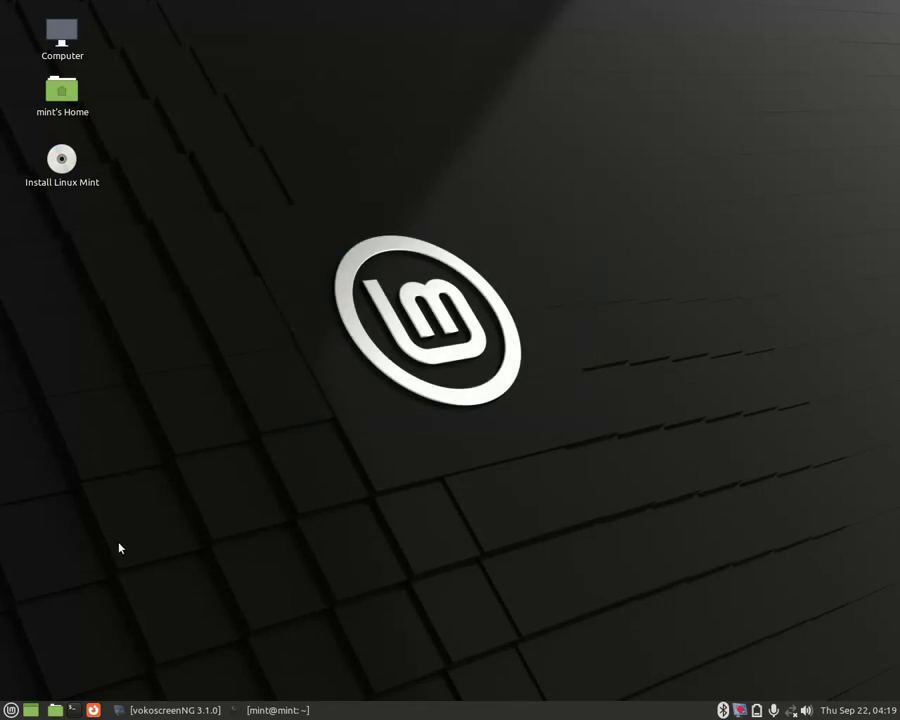
left_click(8, 710)
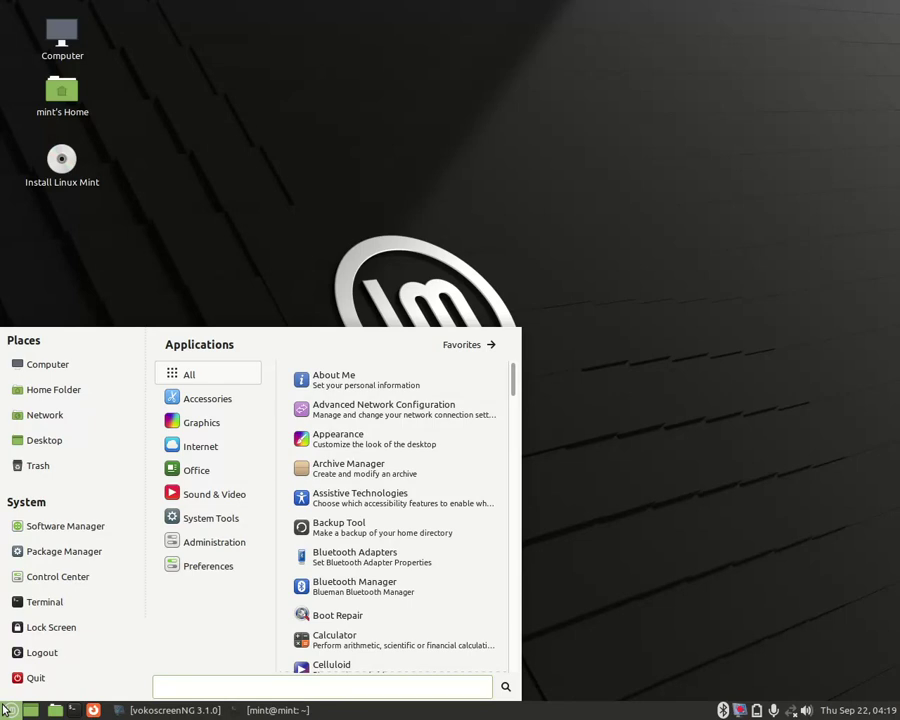
type("gp")
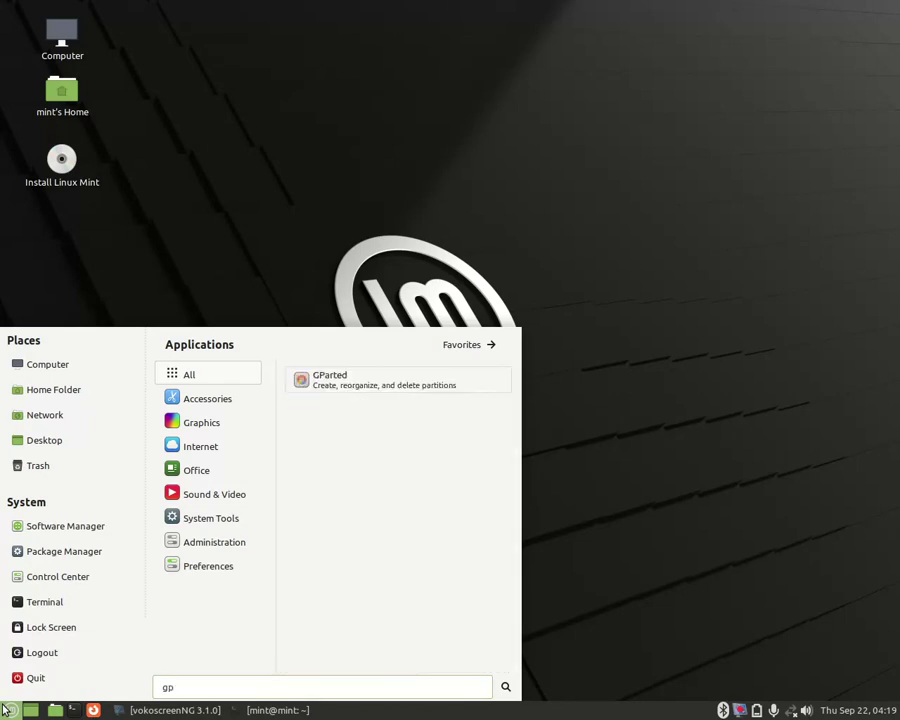
left_click(331, 381)
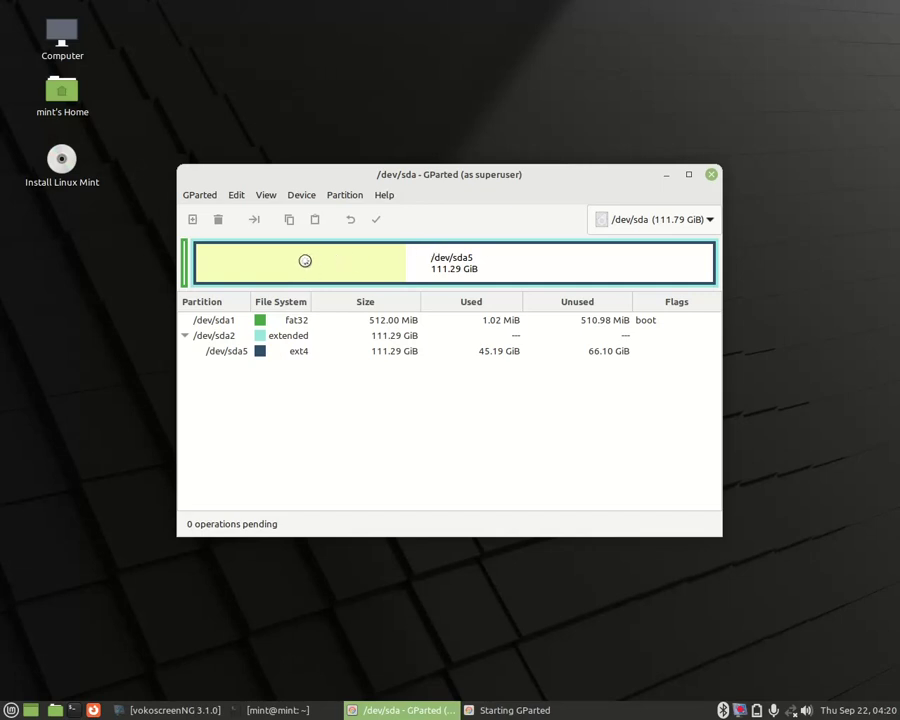
left_click_drag(534, 170, 556, 136)
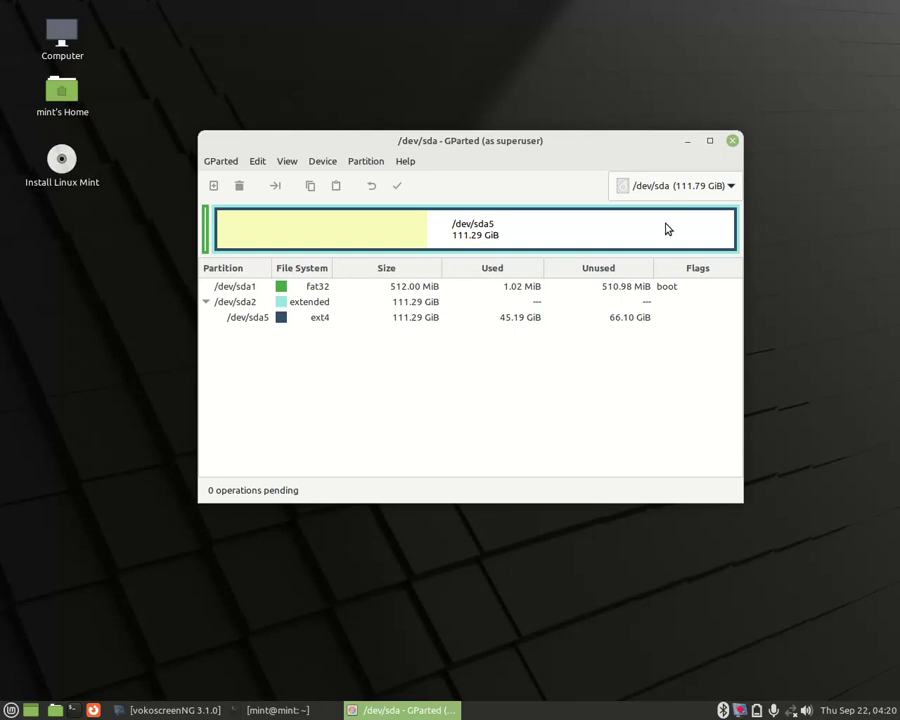
left_click_drag(499, 141, 516, 146)
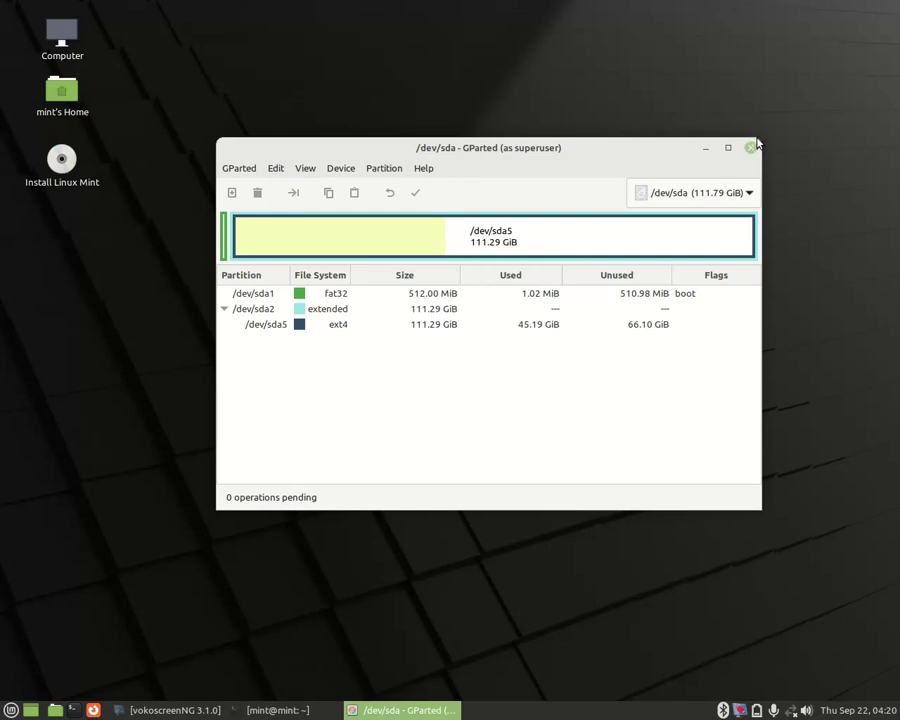
left_click_drag(575, 151, 571, 142)
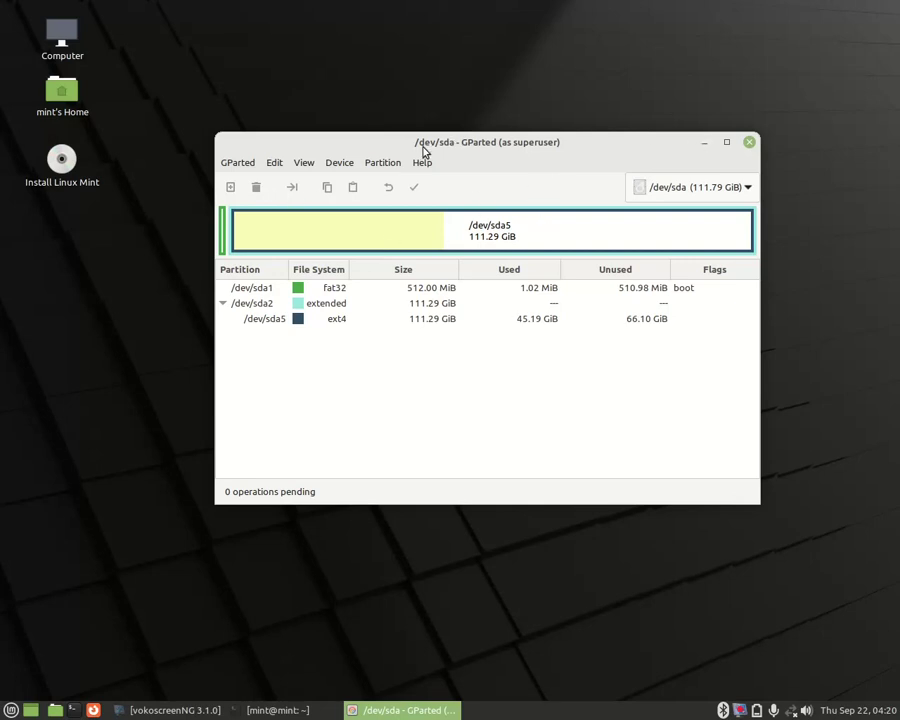
left_click(388, 163)
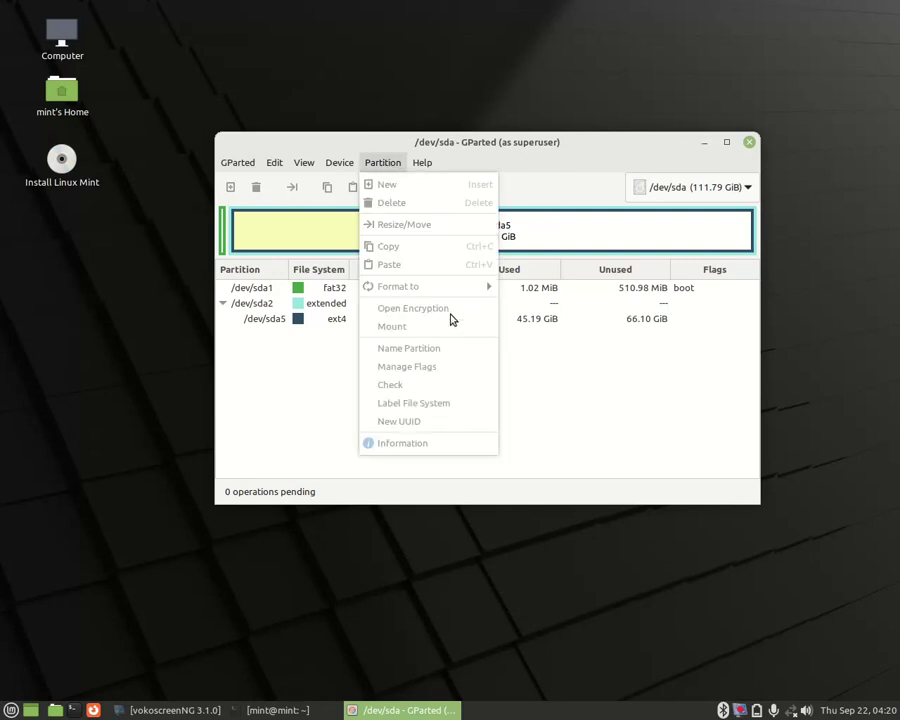
left_click(231, 354)
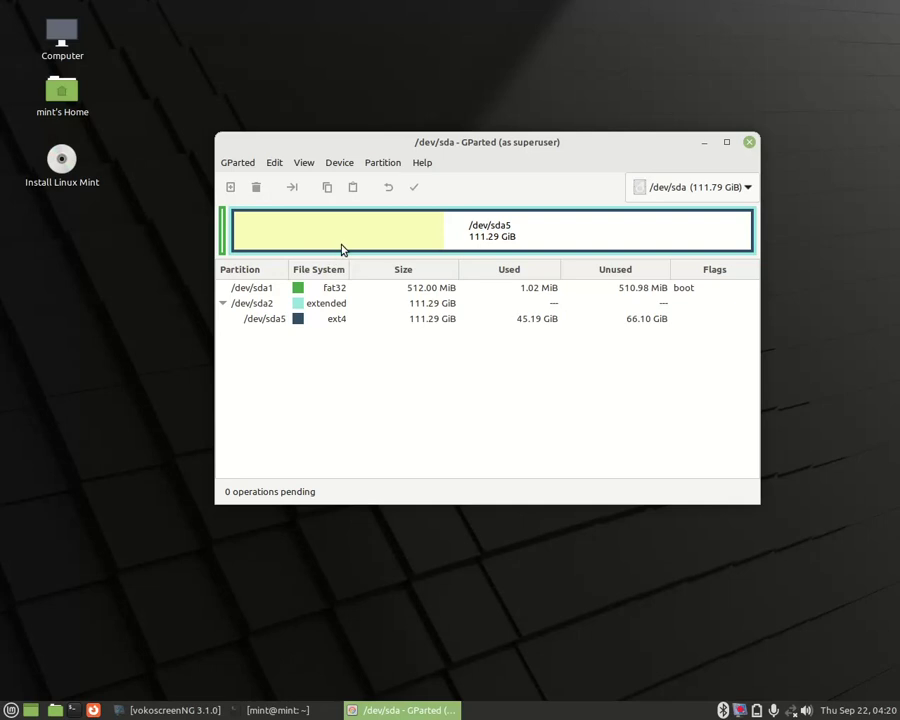
Create a new msdos partition table on /dev/sda, leaving all 111.79 GiB unallocated
left_click(336, 166)
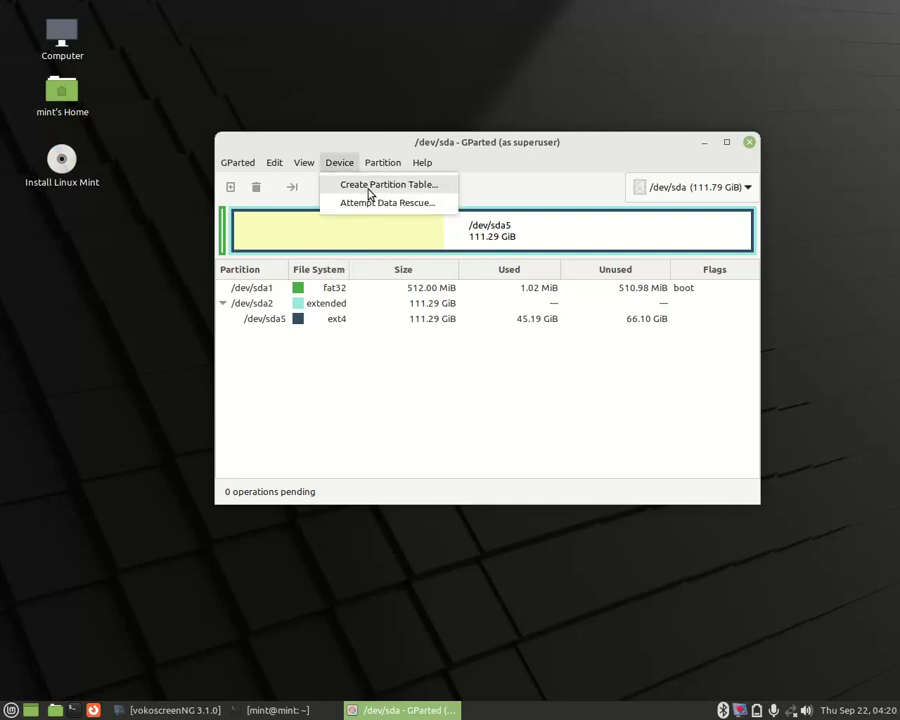
left_click(370, 186)
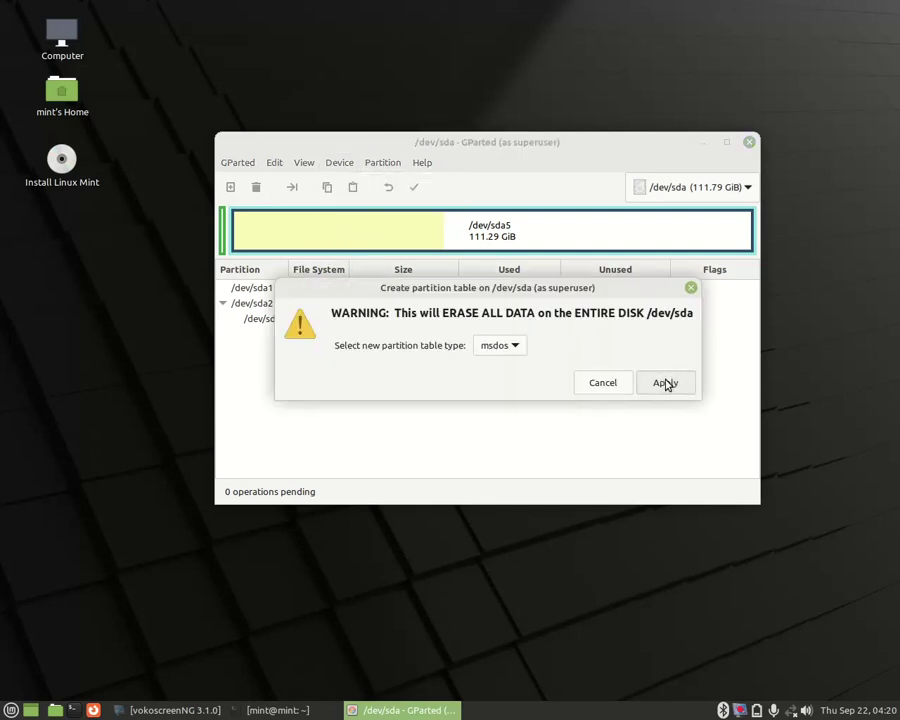
left_click(665, 383)
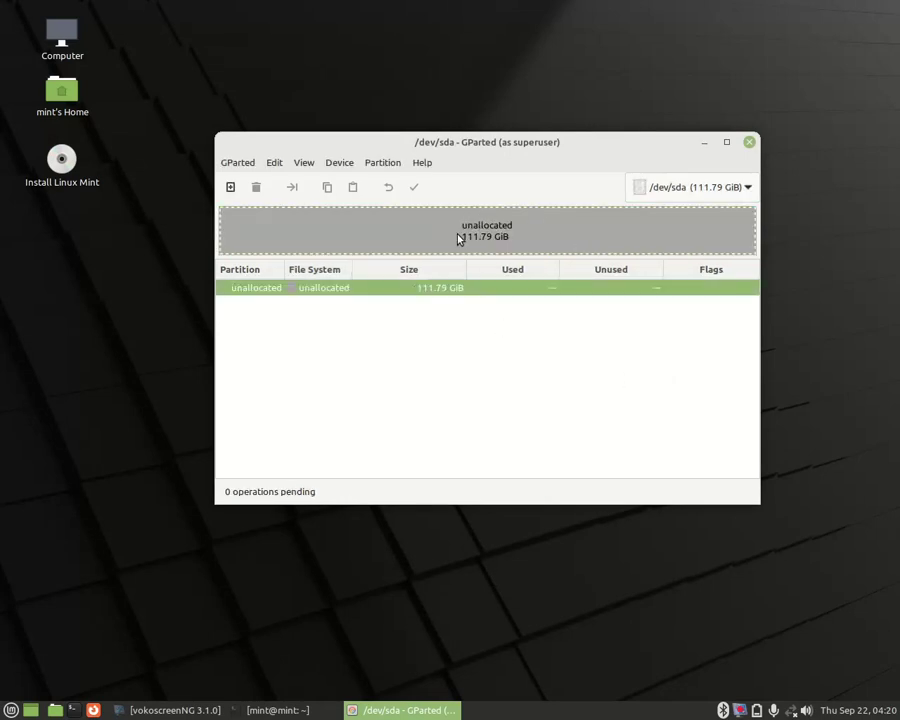
right_click(447, 232)
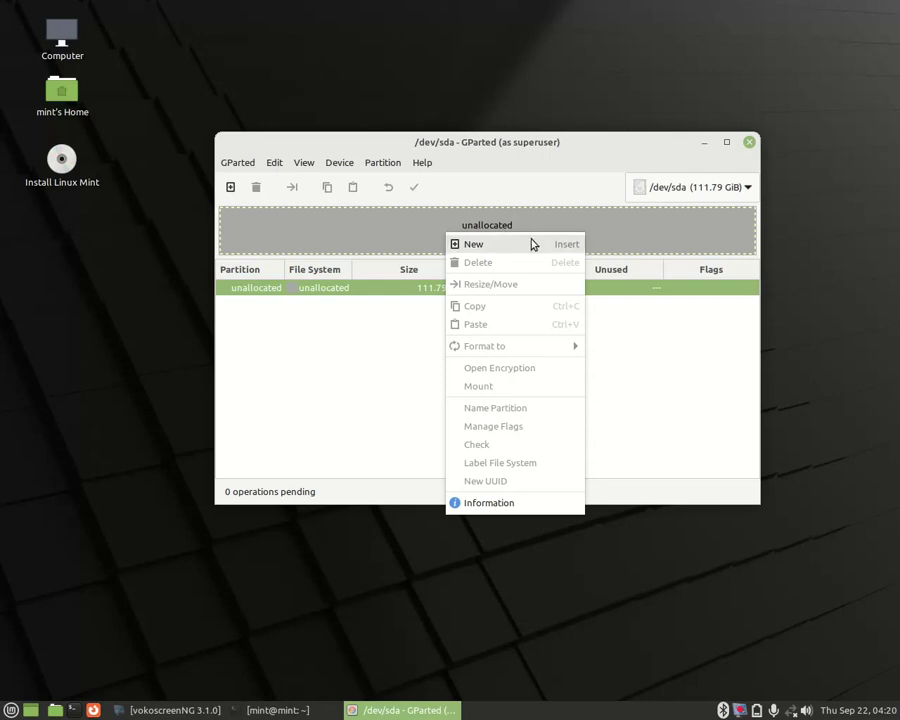
Start a new primary partition in the free space with a size of 51200 MiB
left_click(498, 248)
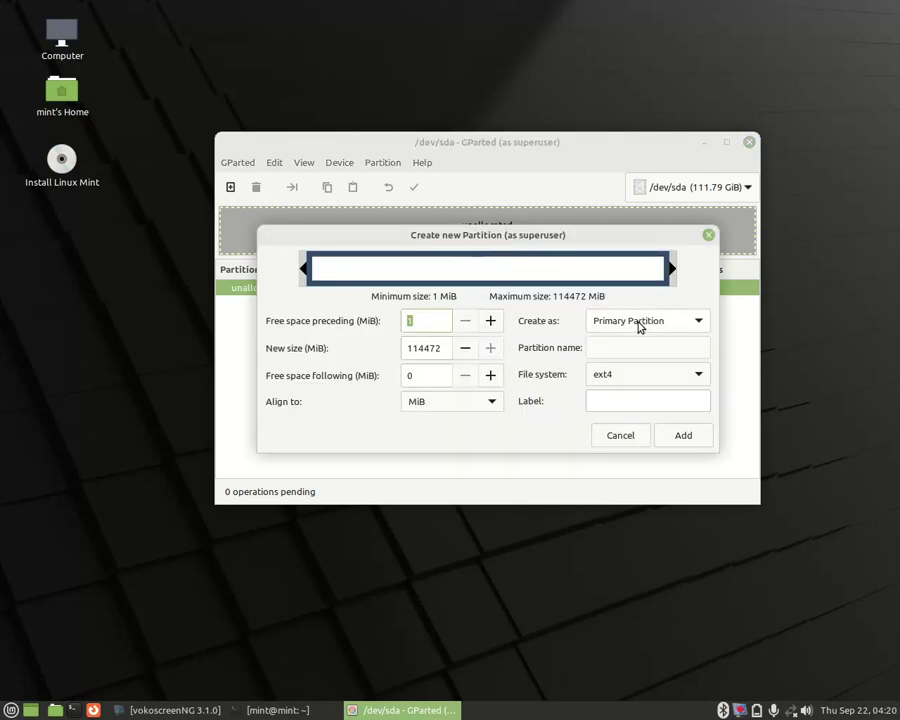
left_click(639, 323)
left_click(621, 324)
double_click(418, 347)
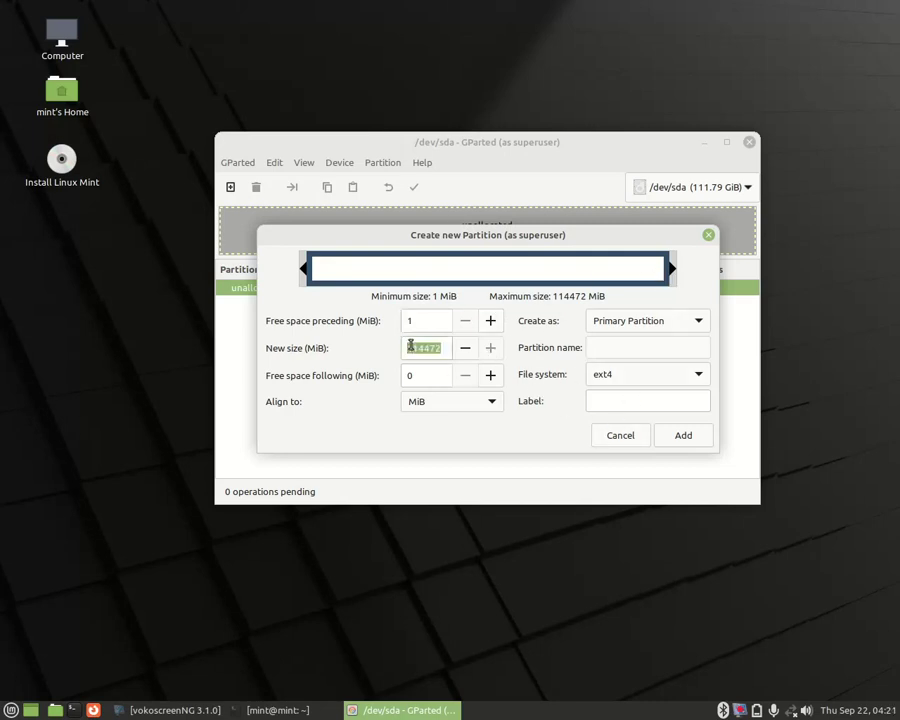
type("51200")
left_click(428, 375)
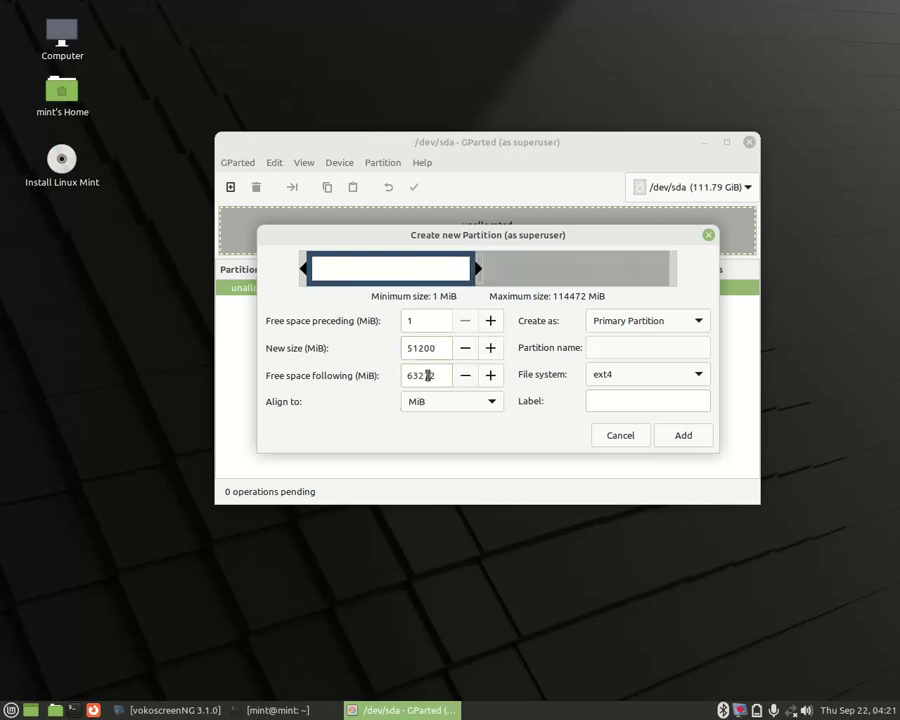
Set the new partition's file system to ntfs and add the 50 GiB partition
left_click(635, 380)
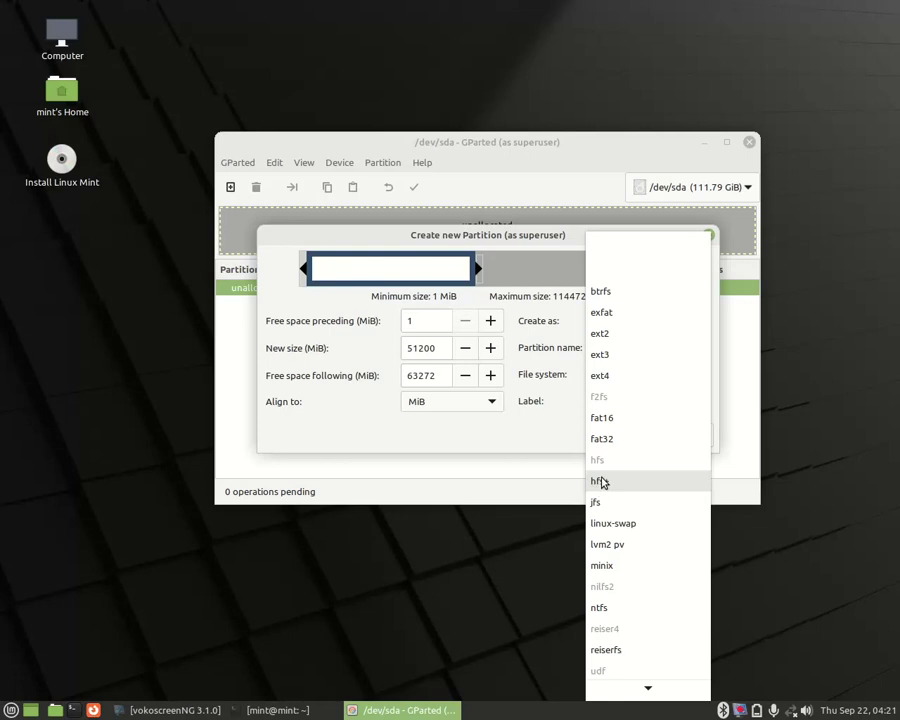
left_click(622, 376)
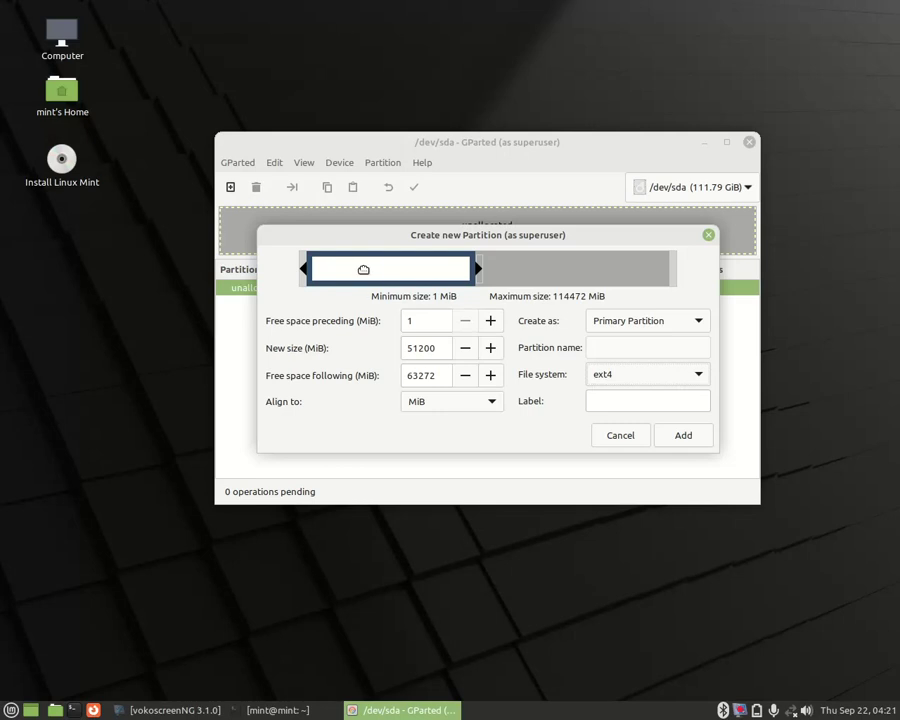
left_click(639, 375)
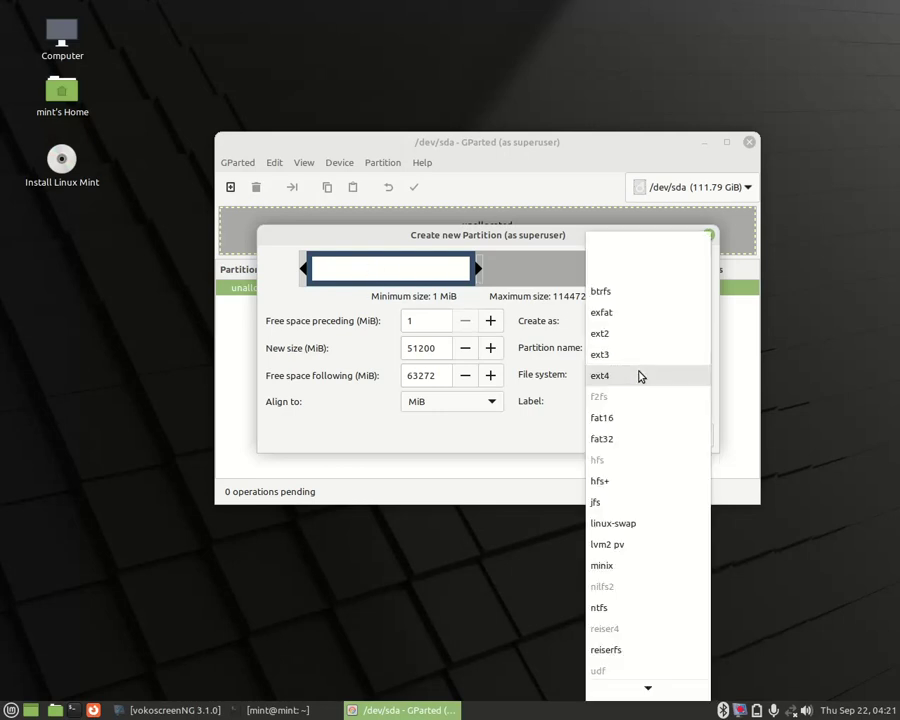
left_click(626, 606)
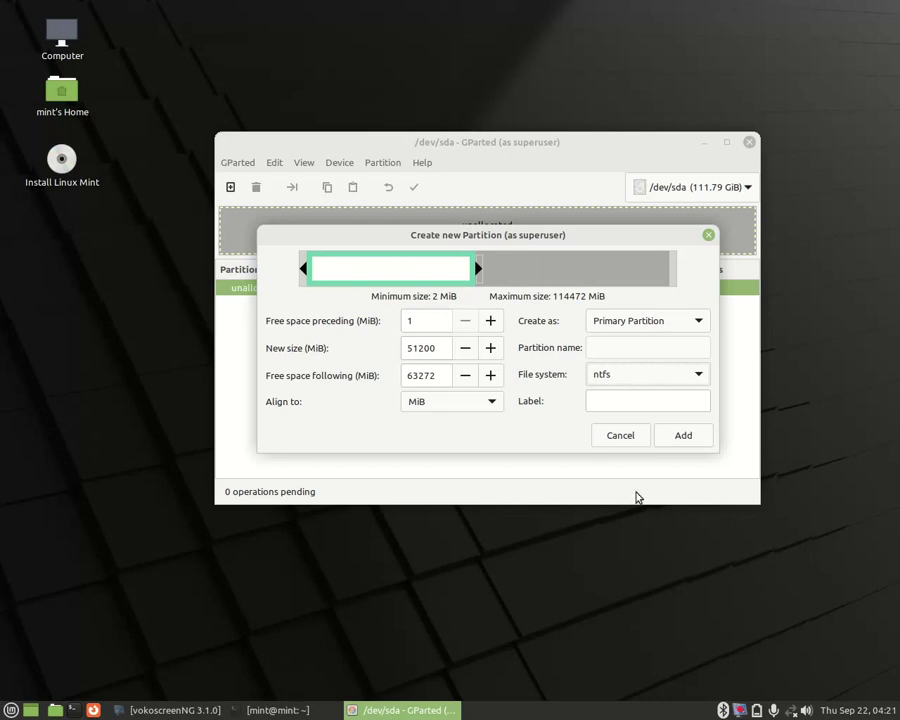
left_click(683, 433)
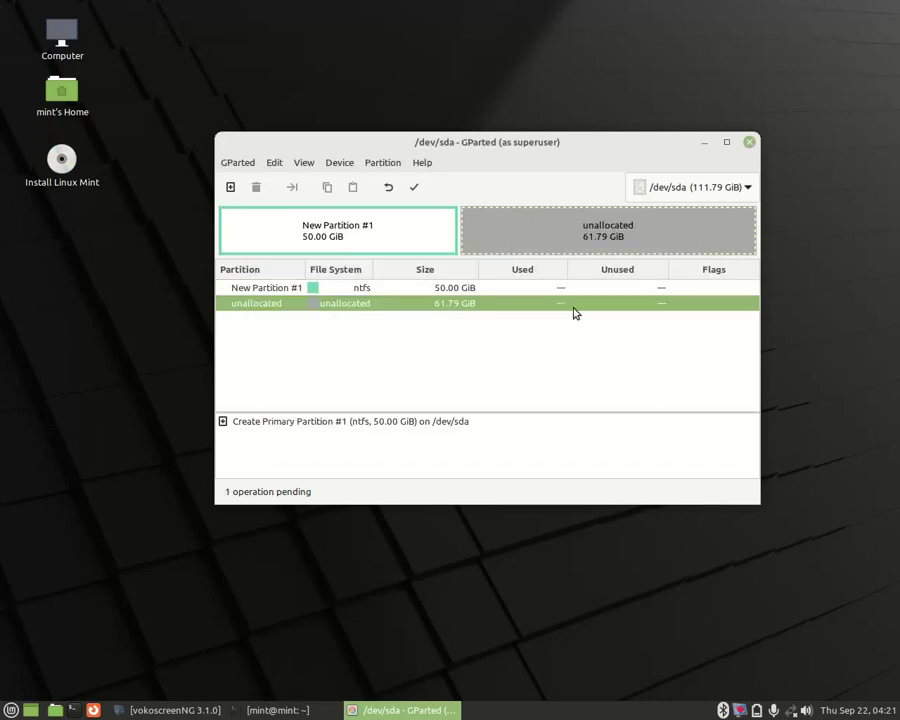
right_click(526, 249)
Queue a second ntfs partition filling the remaining 61.79 GiB
left_click(560, 256)
left_click(638, 376)
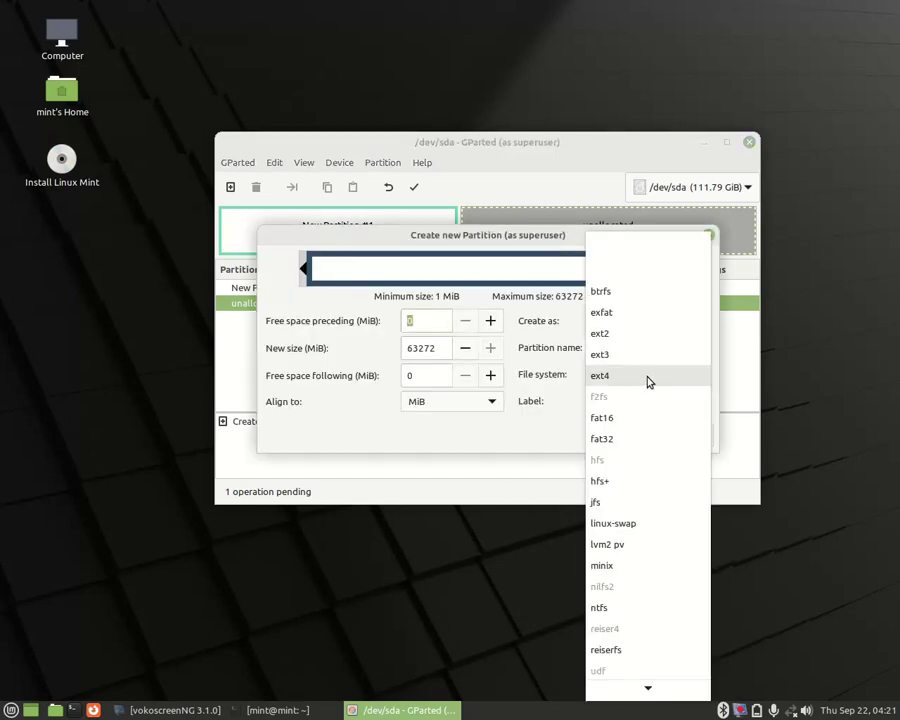
left_click(627, 609)
left_click(689, 438)
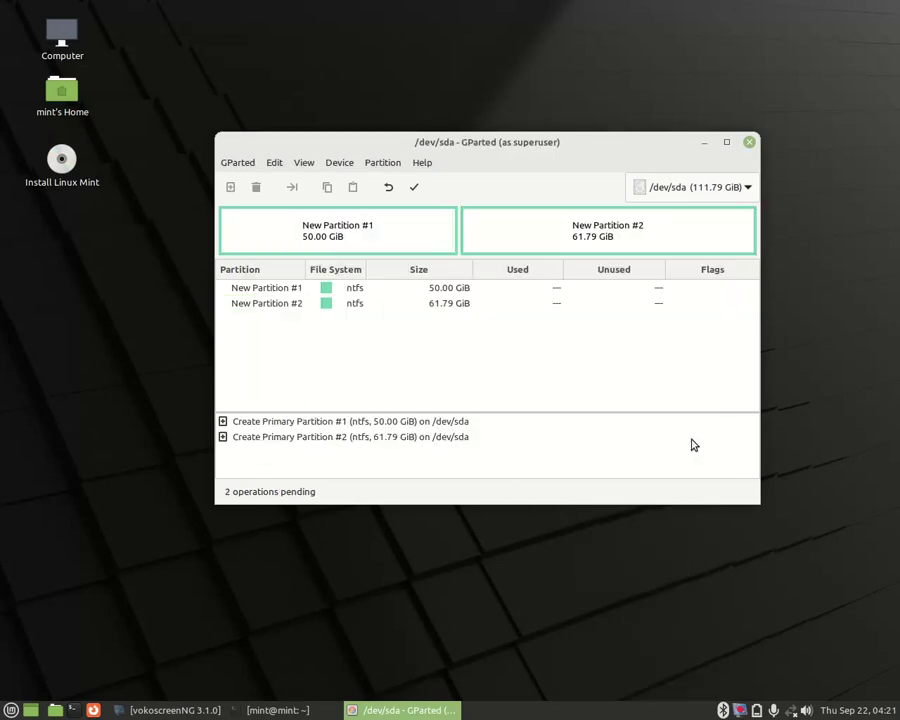
Review both new partitions and apply the operations, creating ntfs sda1 (50.00 GiB) and sda2 (61.79 GiB)
left_click(385, 237)
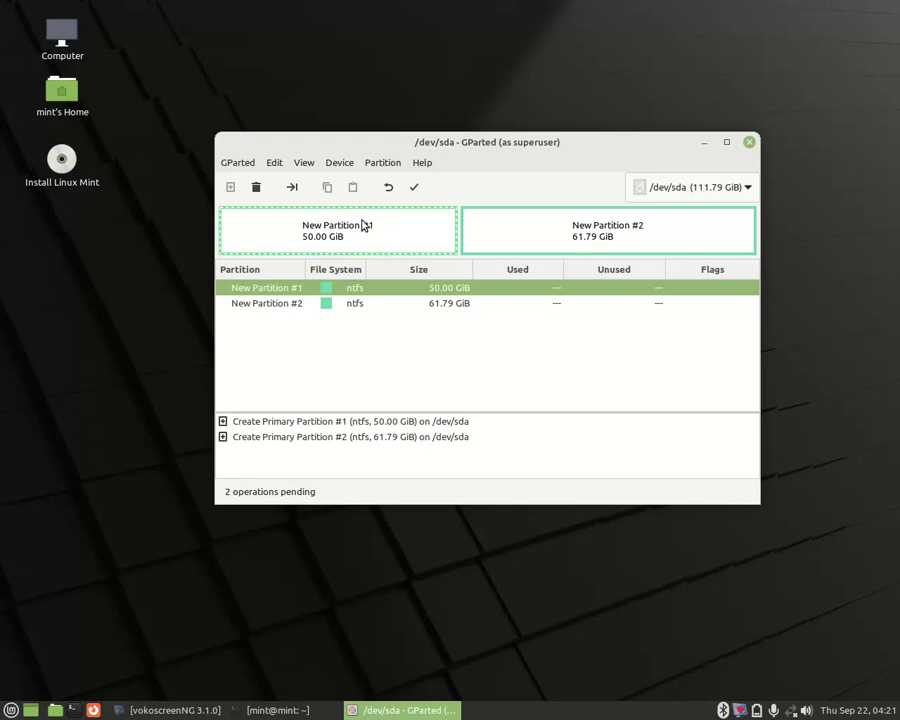
left_click(565, 245)
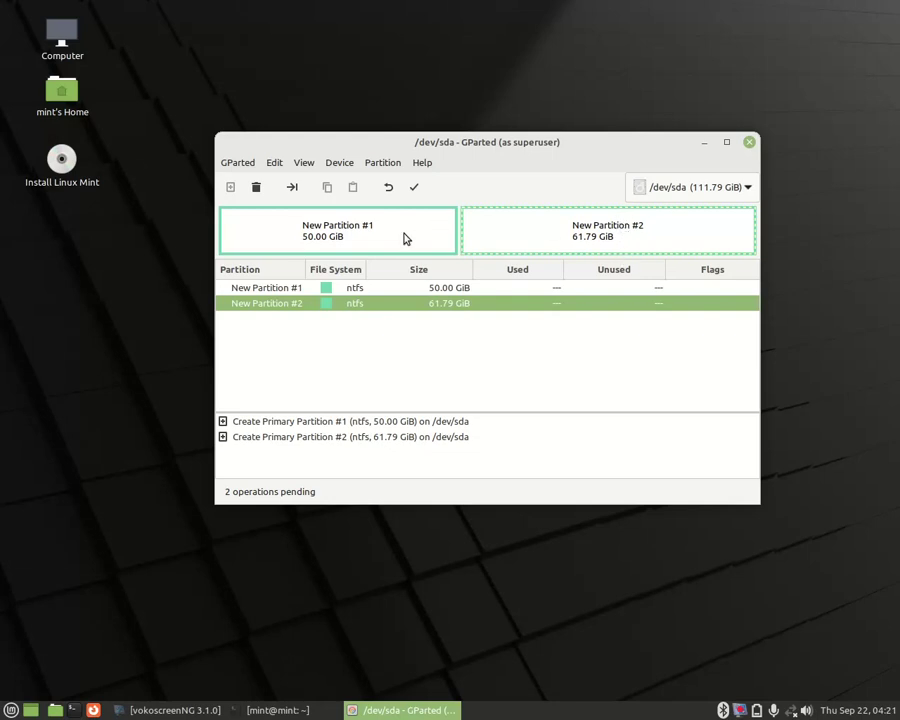
left_click(406, 234)
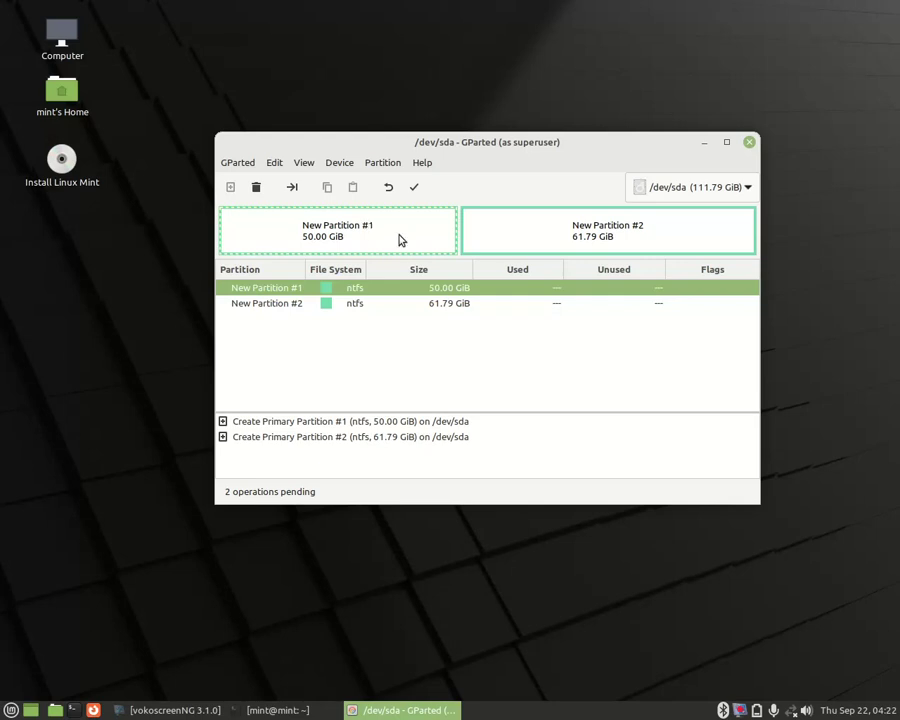
left_click(540, 245)
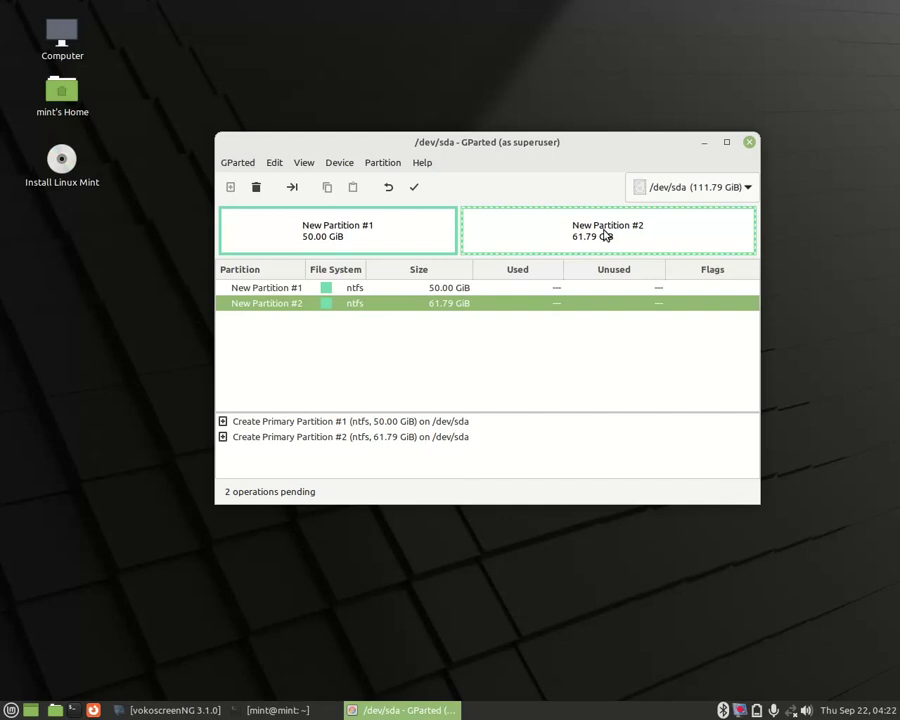
left_click(416, 189)
left_click(645, 381)
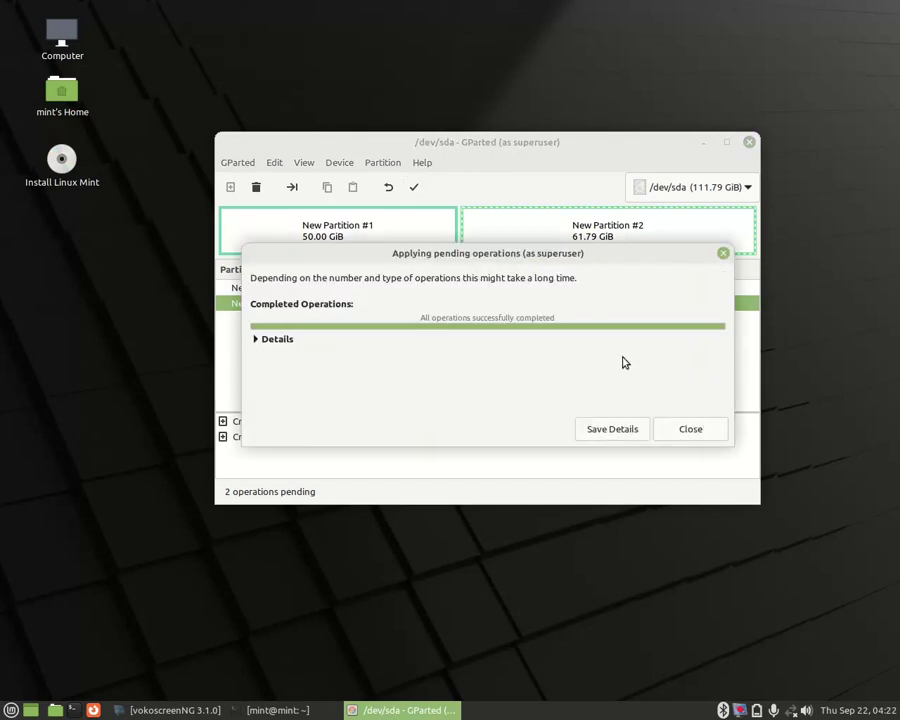
left_click(692, 431)
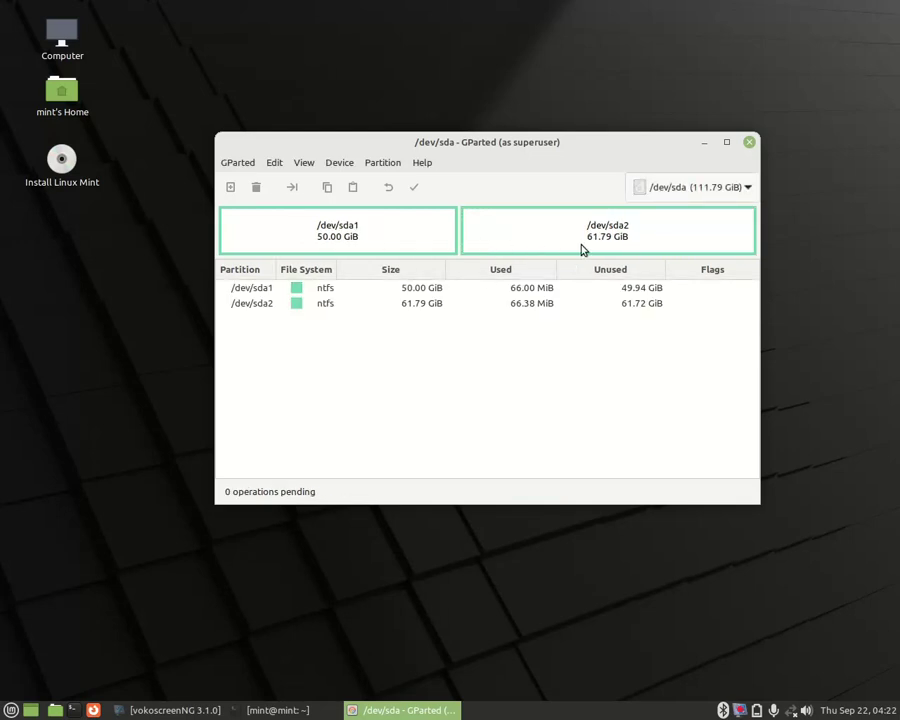
left_click(363, 233)
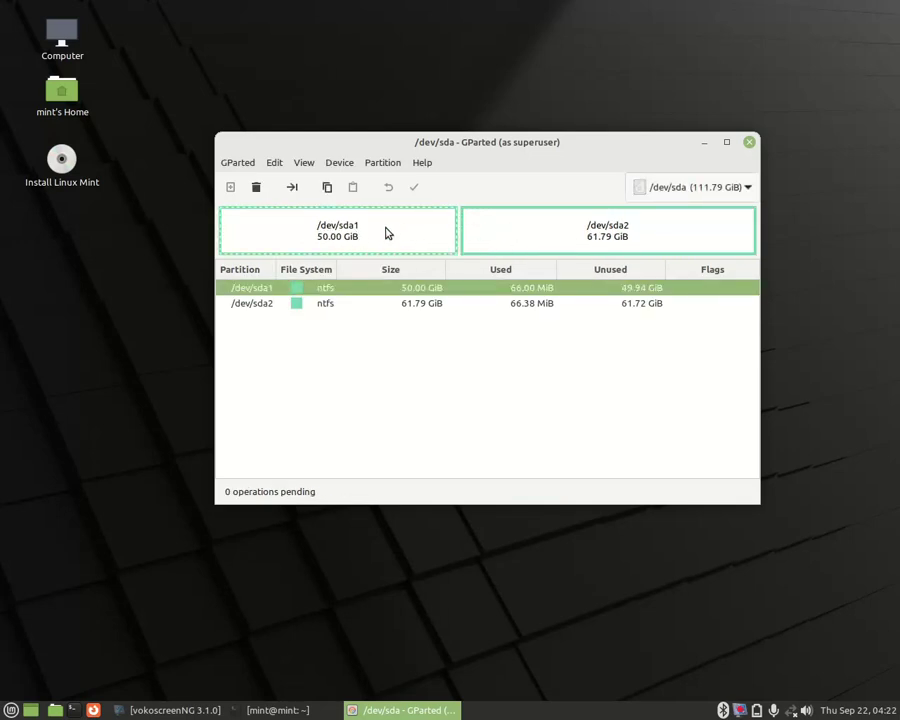
Inspect /dev/sda2's details (61.79 GiB ntfs, 66.38 MiB used), then open its context menu
left_click(565, 232)
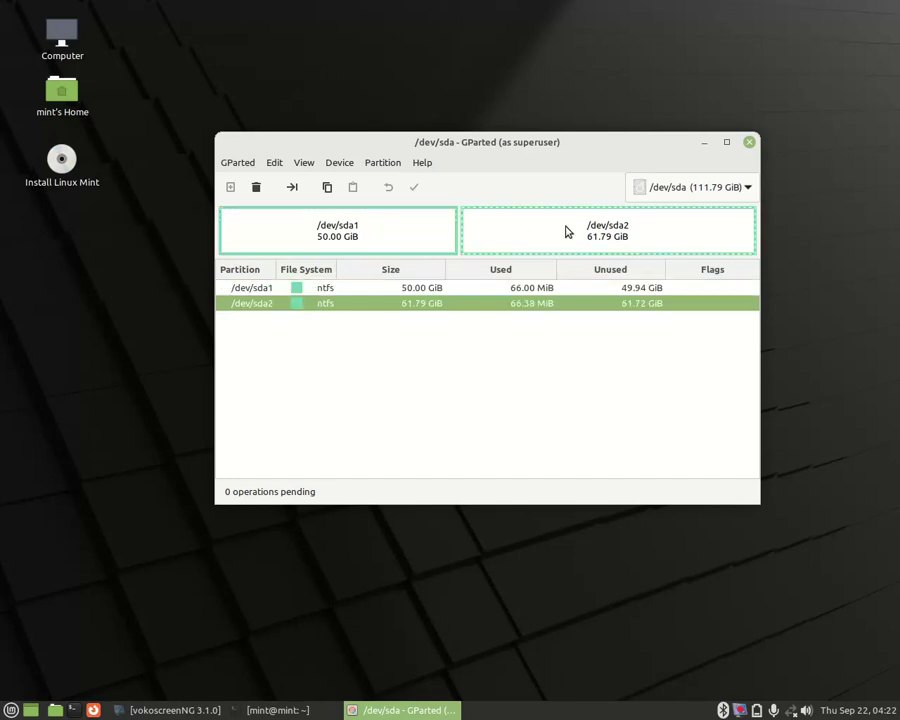
double_click(621, 231)
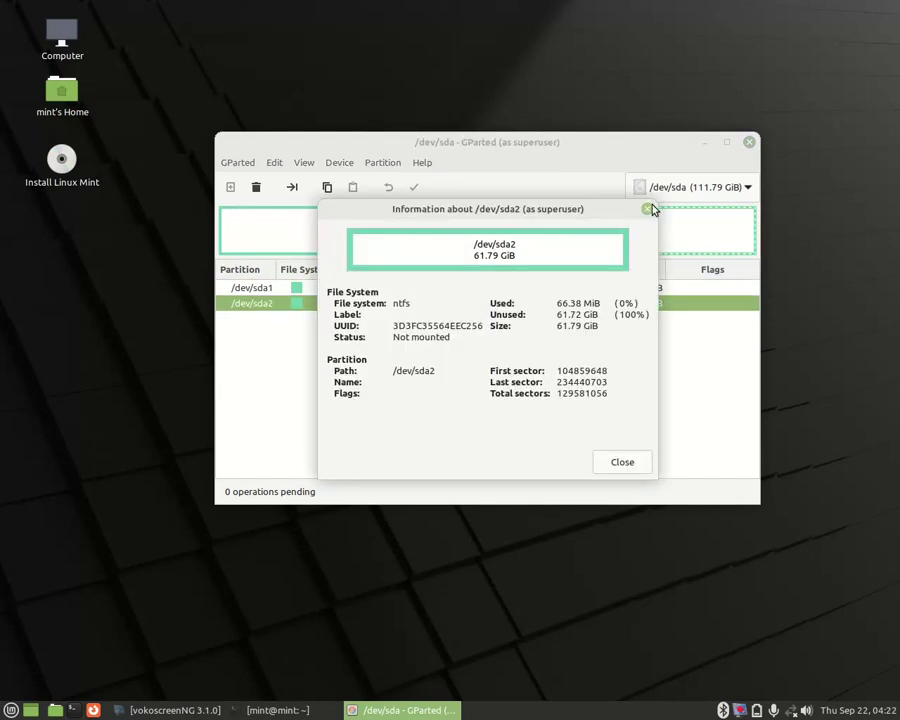
left_click(652, 209)
right_click(641, 220)
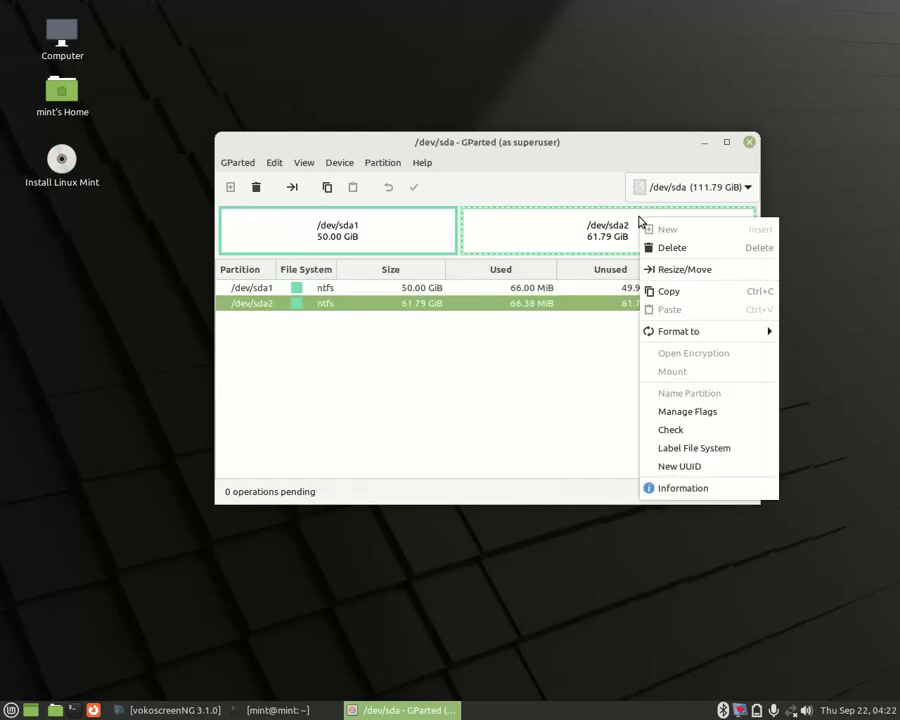
left_click(678, 248)
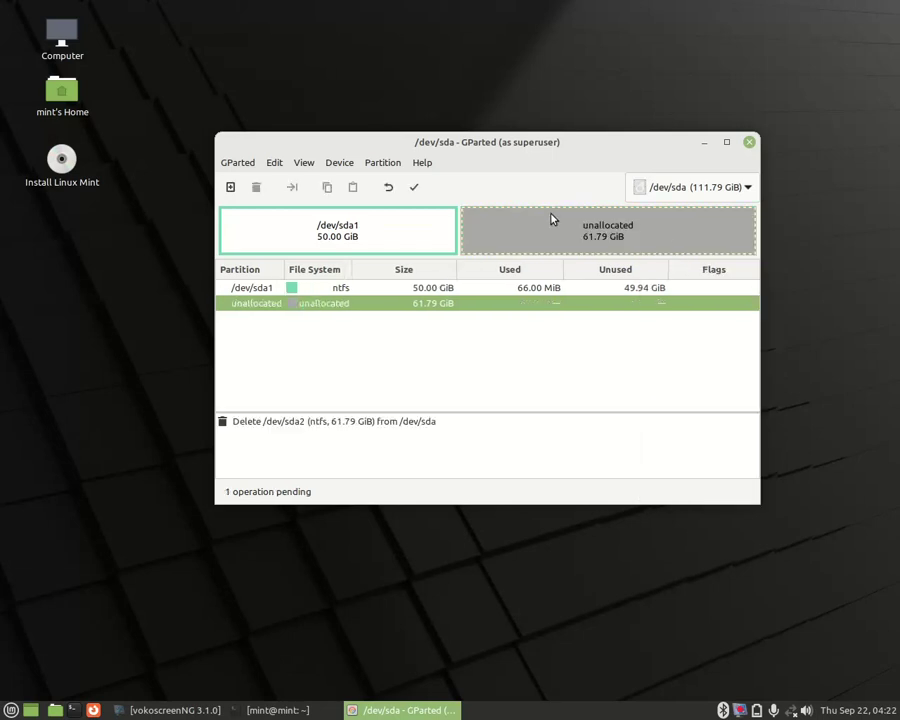
left_click(389, 187)
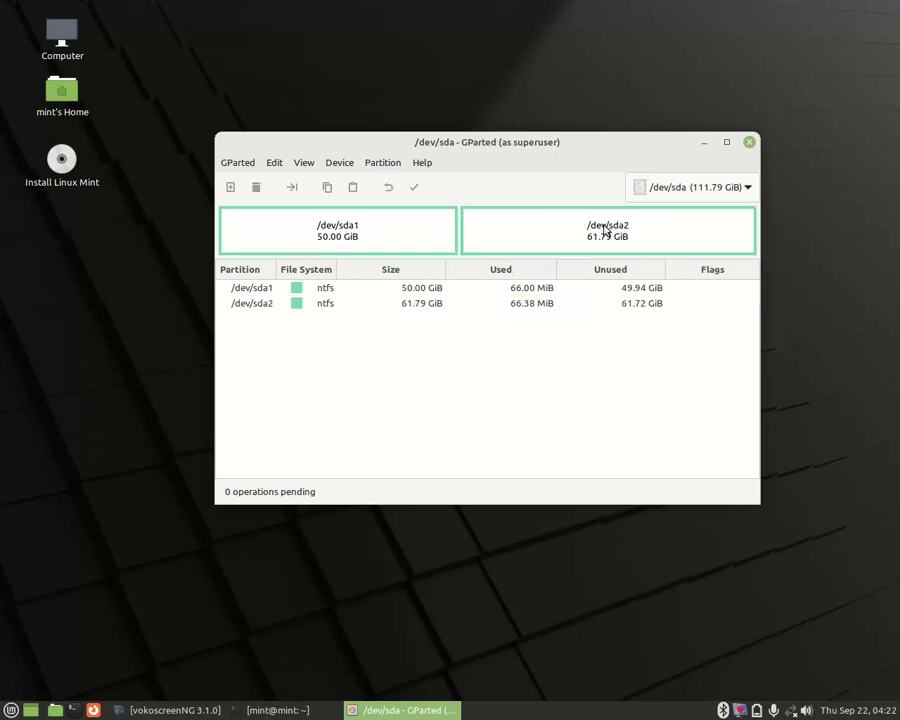
right_click(609, 230)
left_click(664, 279)
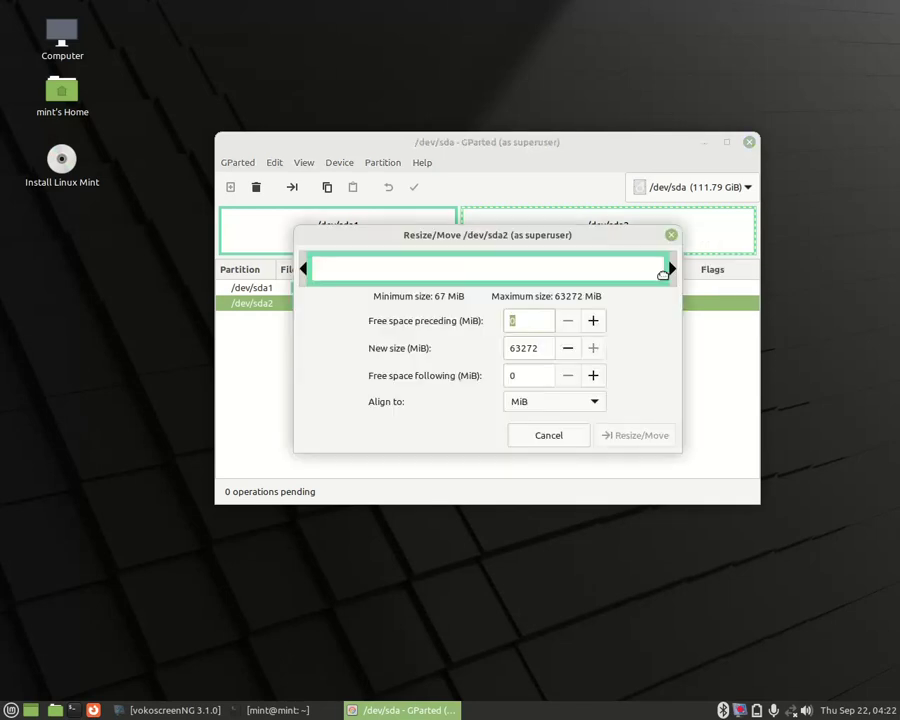
left_click_drag(673, 267, 816, 263)
left_click_drag(673, 267, 495, 269)
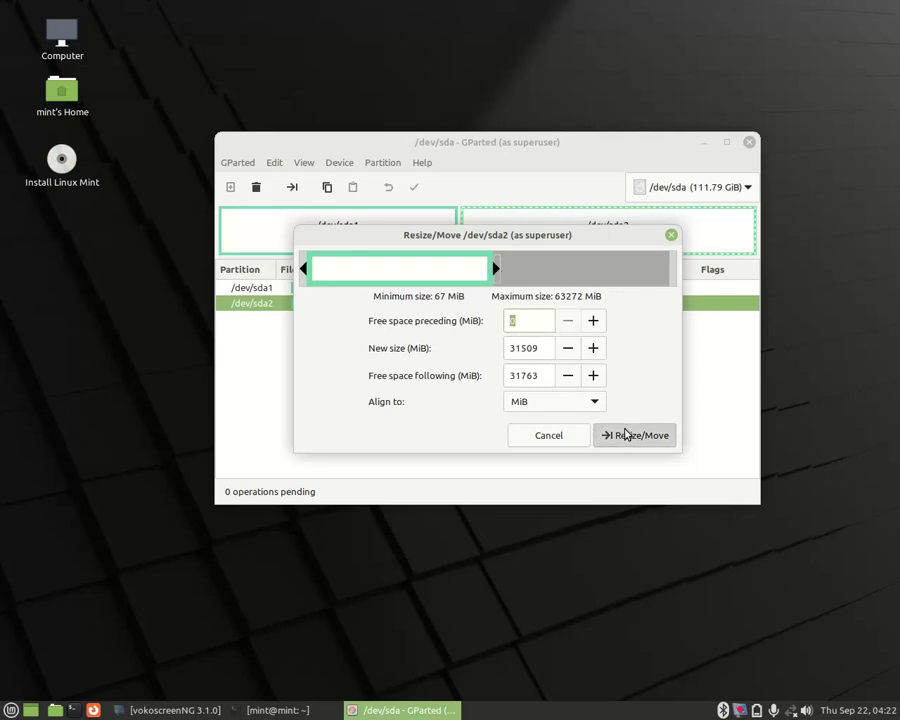
left_click(625, 436)
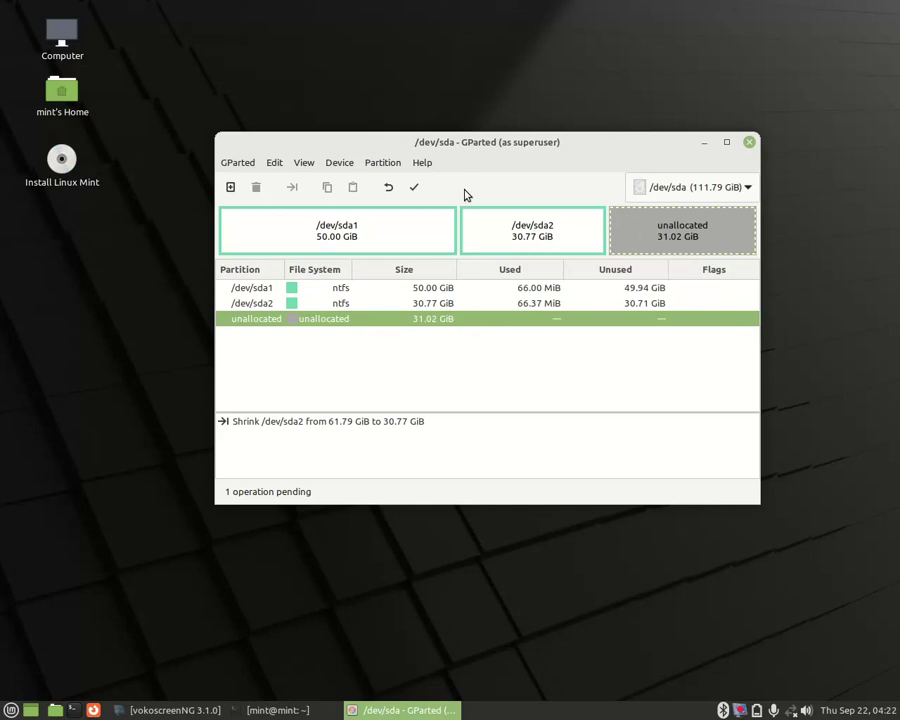
left_click(389, 189)
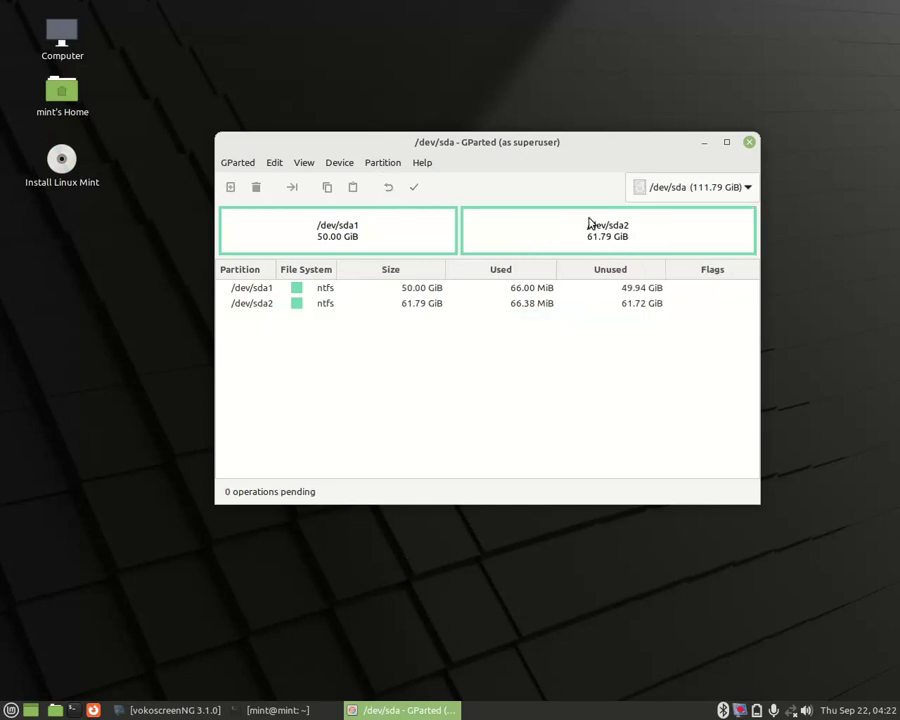
Delete /dev/sda2 and queue a full-size 61.79 GiB ext4 primary partition in its place
right_click(518, 220)
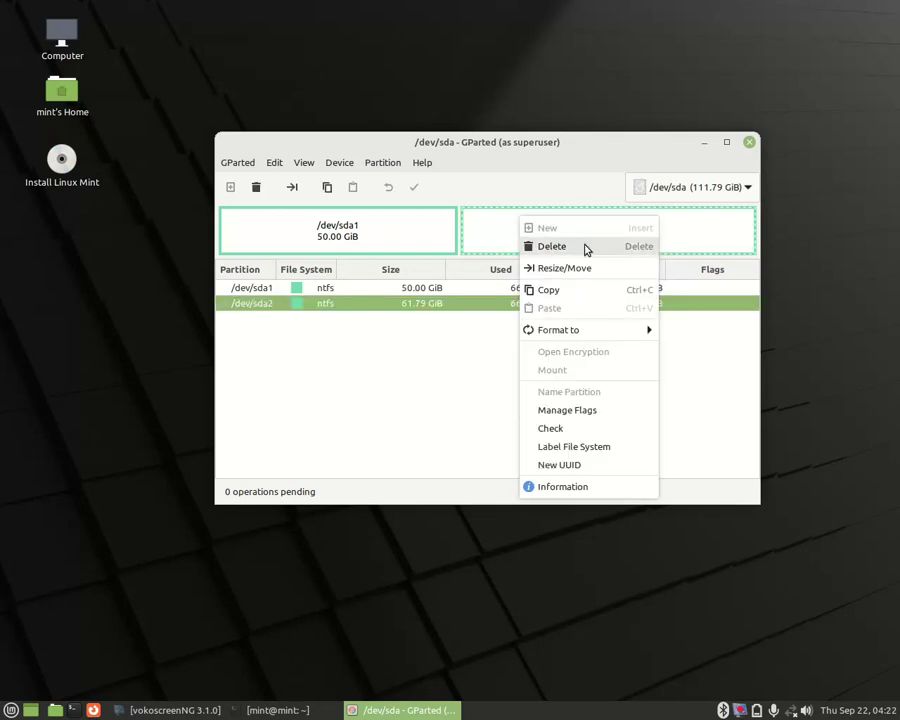
left_click(585, 247)
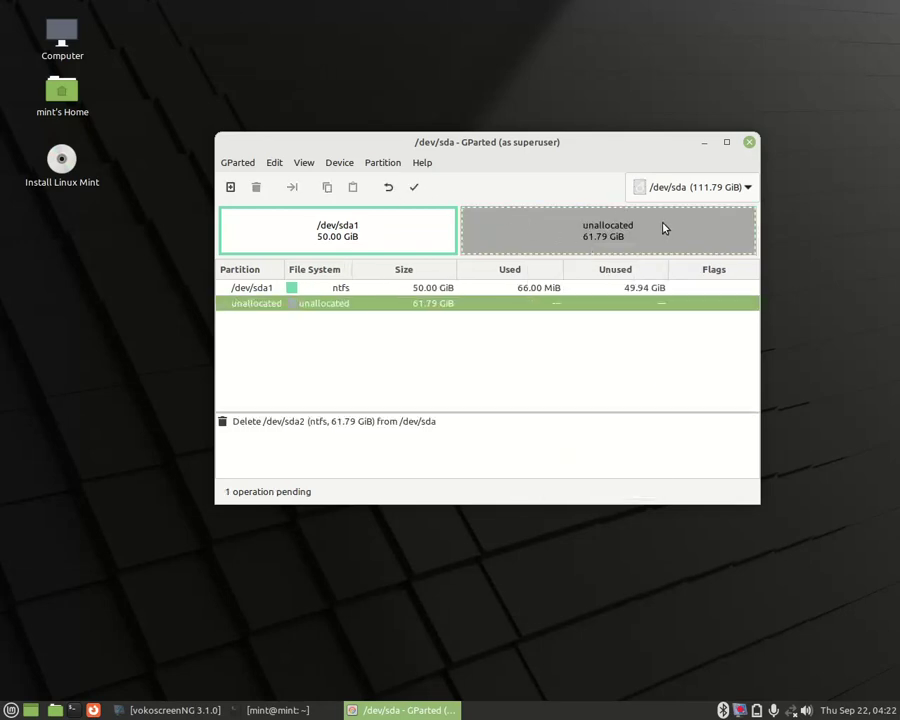
right_click(505, 228)
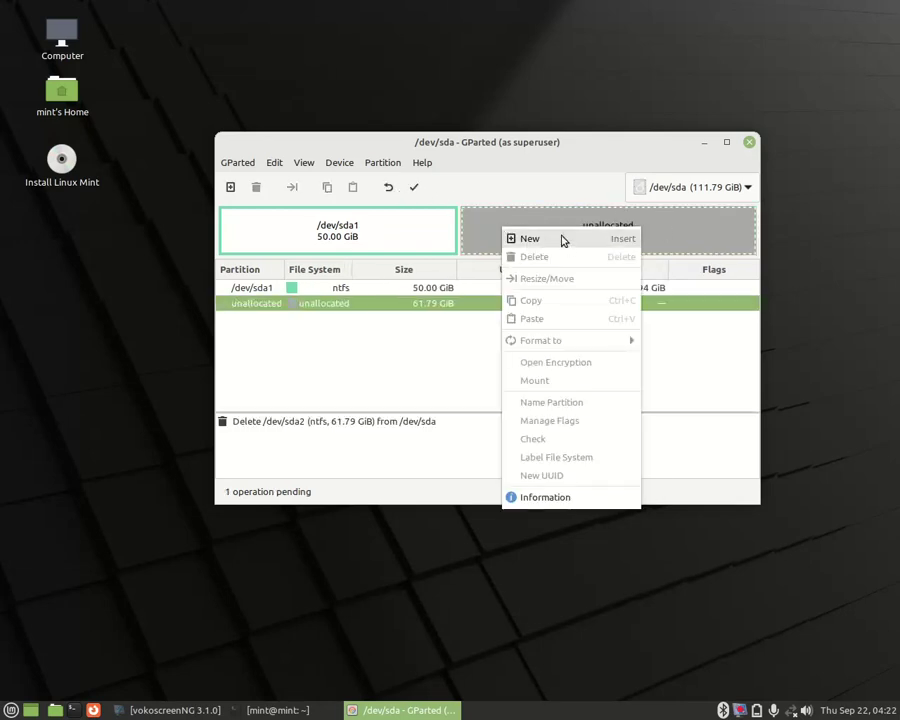
left_click(565, 241)
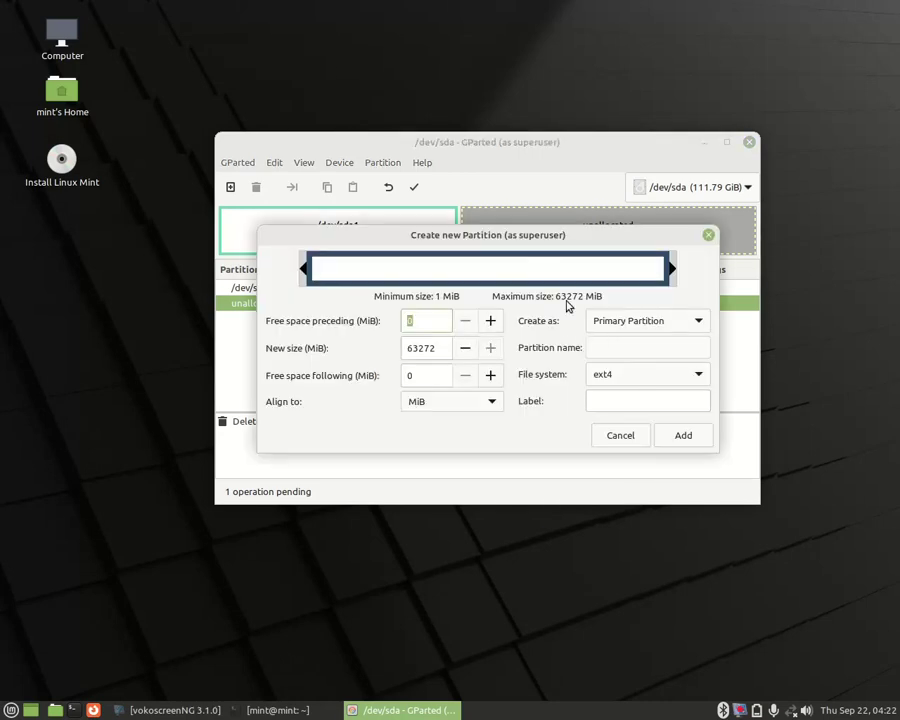
double_click(445, 348)
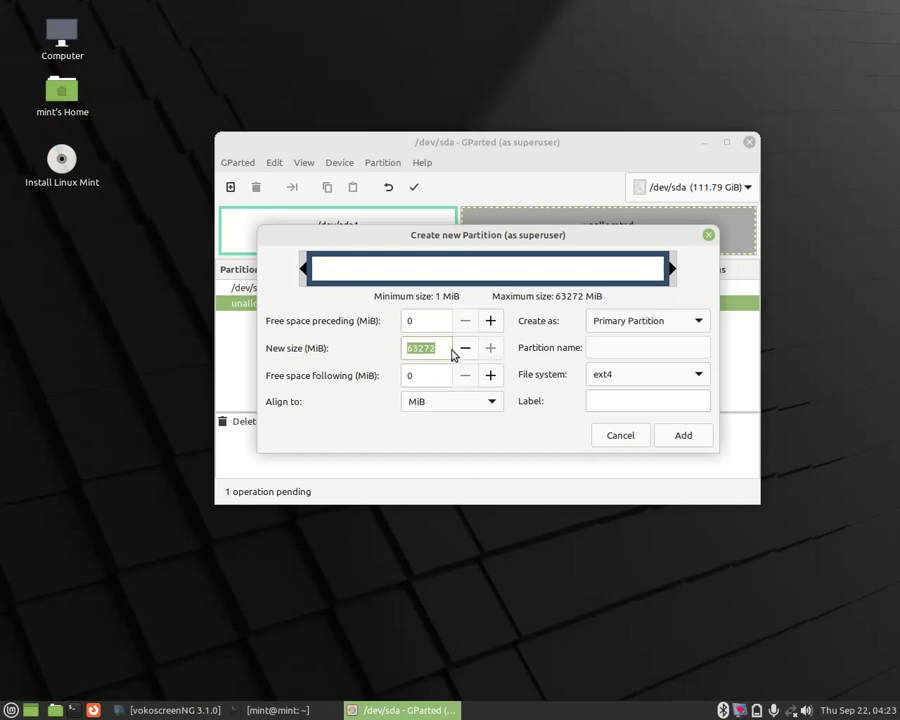
left_click(686, 441)
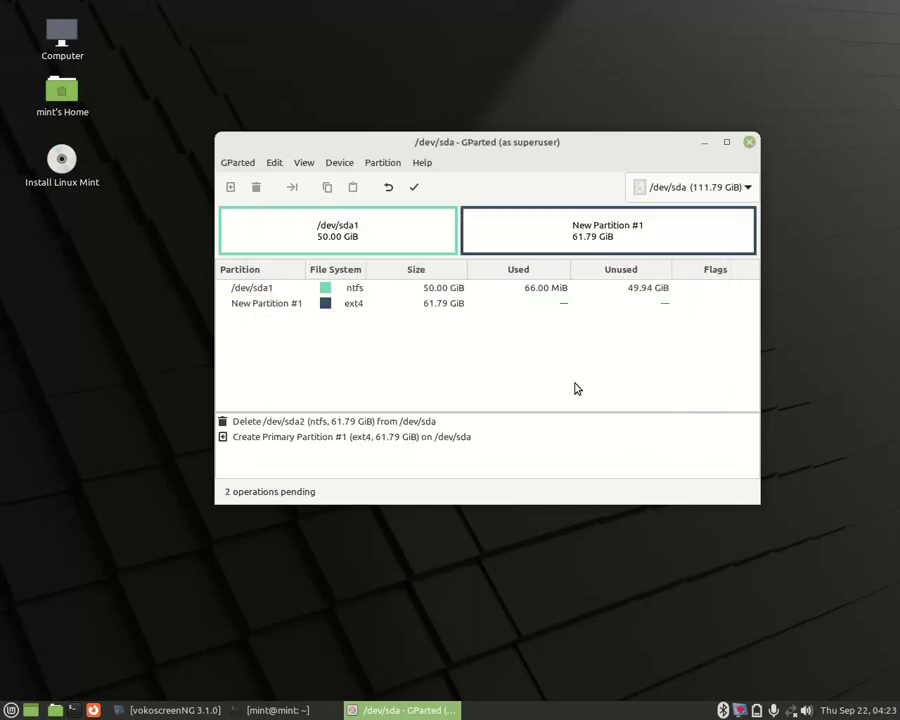
Apply the pending delete and ext4 creation, moving the GParted window aside while it runs
right_click(519, 250)
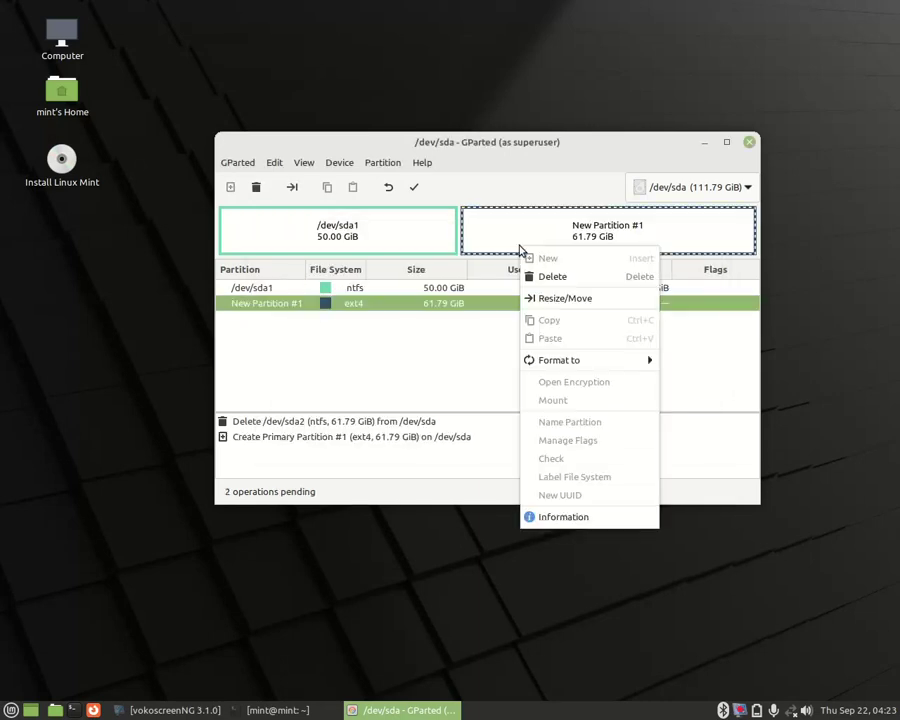
left_click(420, 371)
left_click_drag(400, 134, 386, 54)
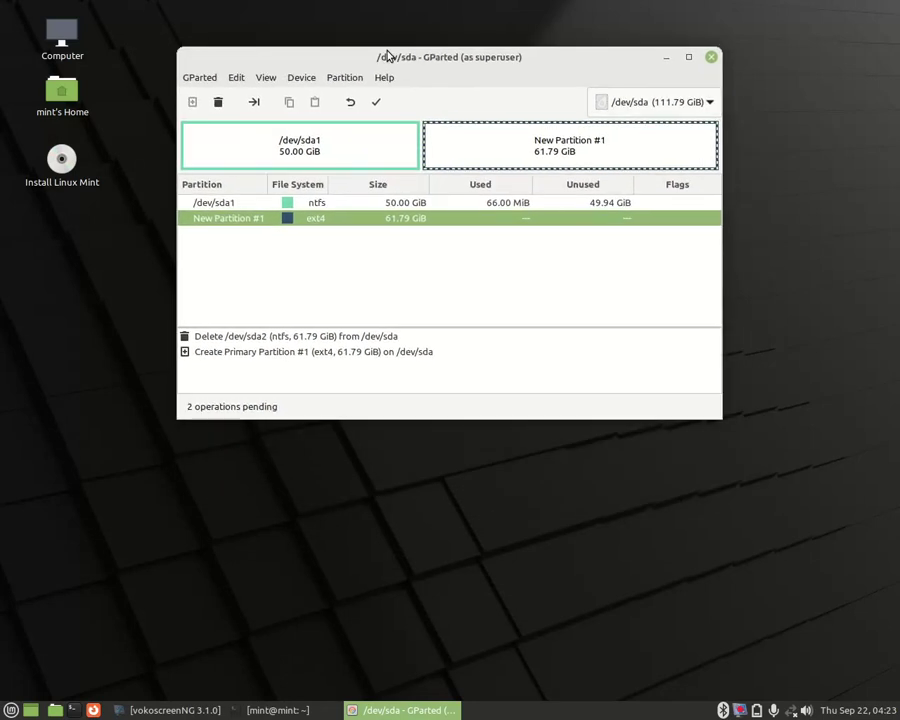
left_click(390, 78)
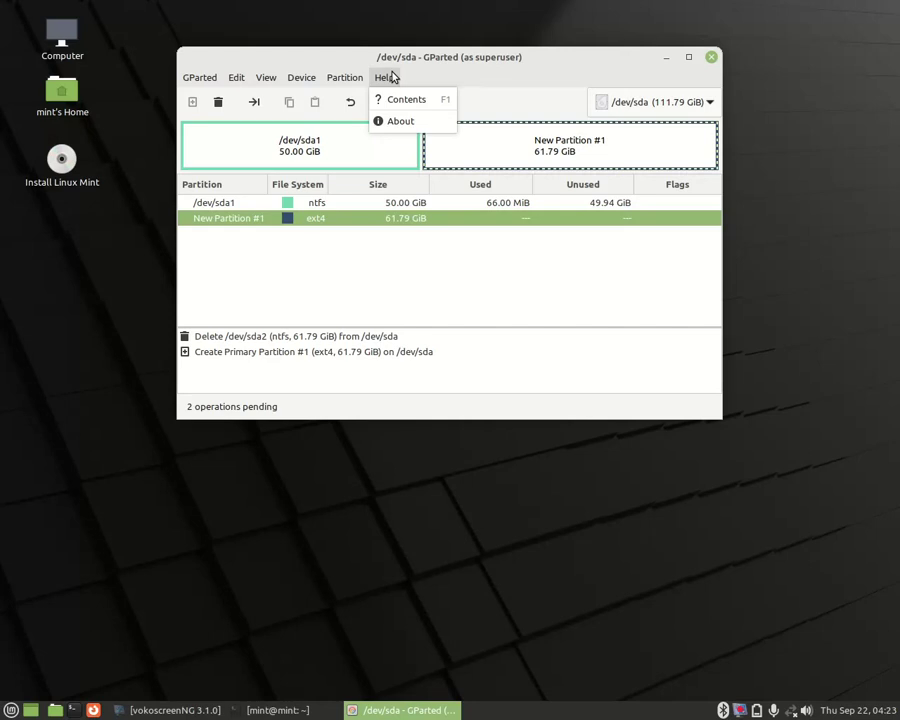
left_click(467, 67)
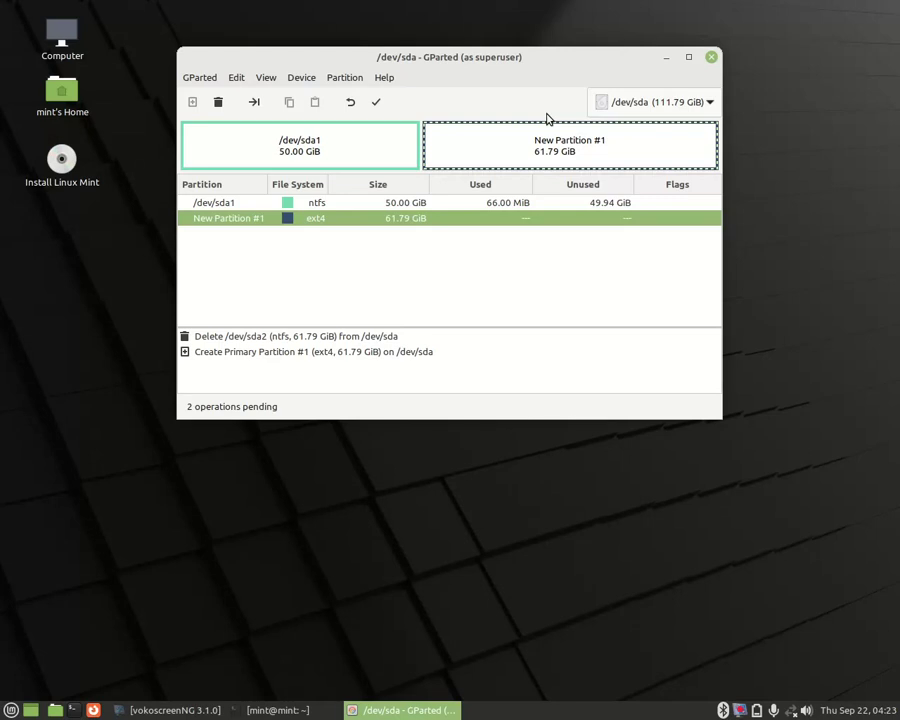
left_click(376, 102)
left_click(597, 299)
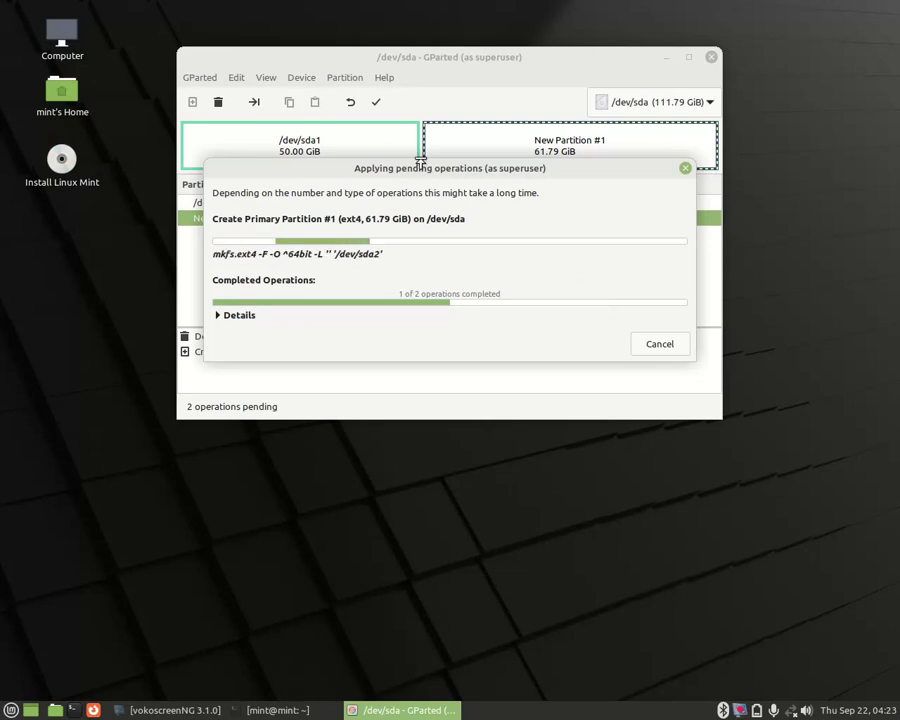
left_click_drag(494, 55, 418, 338)
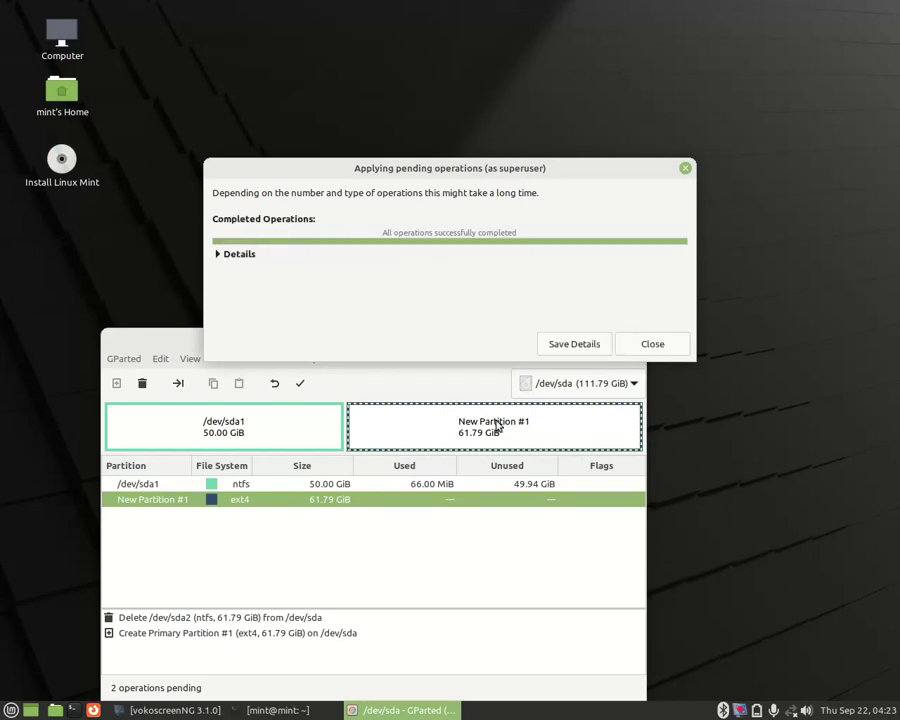
Queue an ext4 format of /dev/sda2, then quit GParted discarding that pending operation
left_click(681, 342)
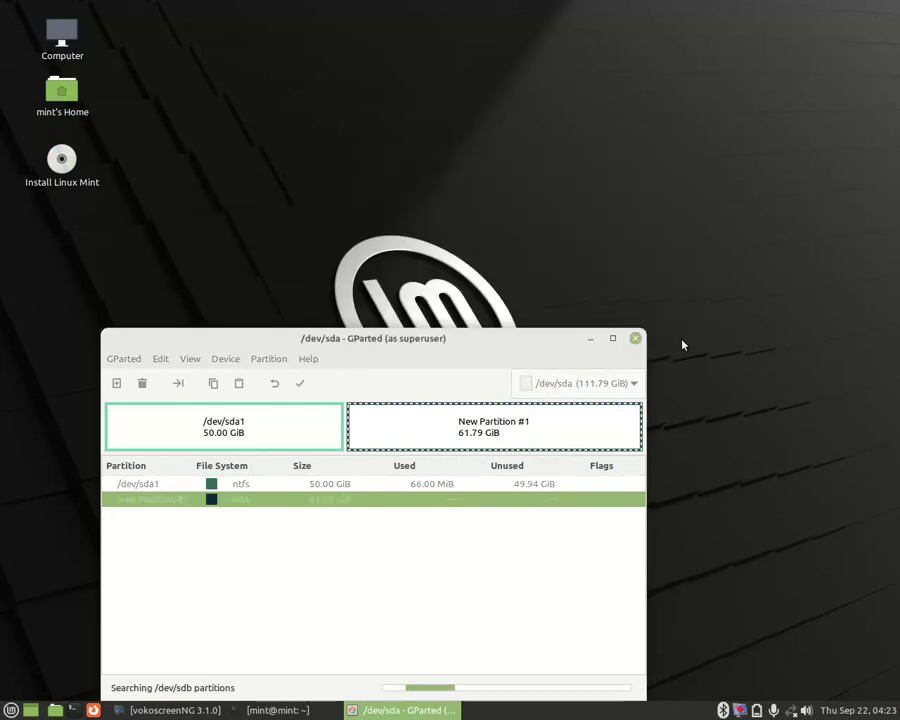
right_click(466, 428)
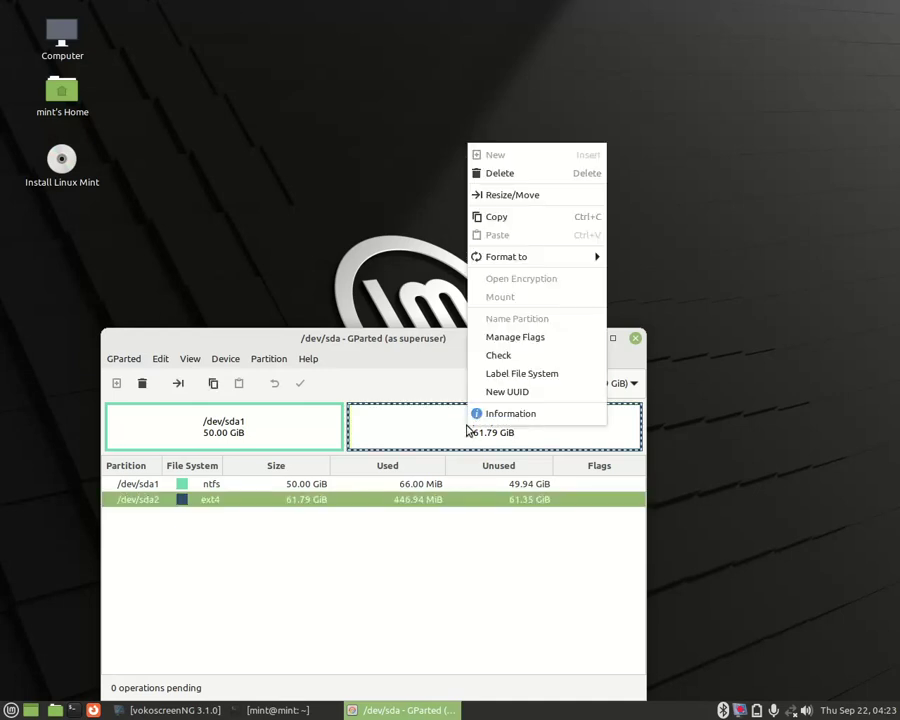
mouse_move(574, 258)
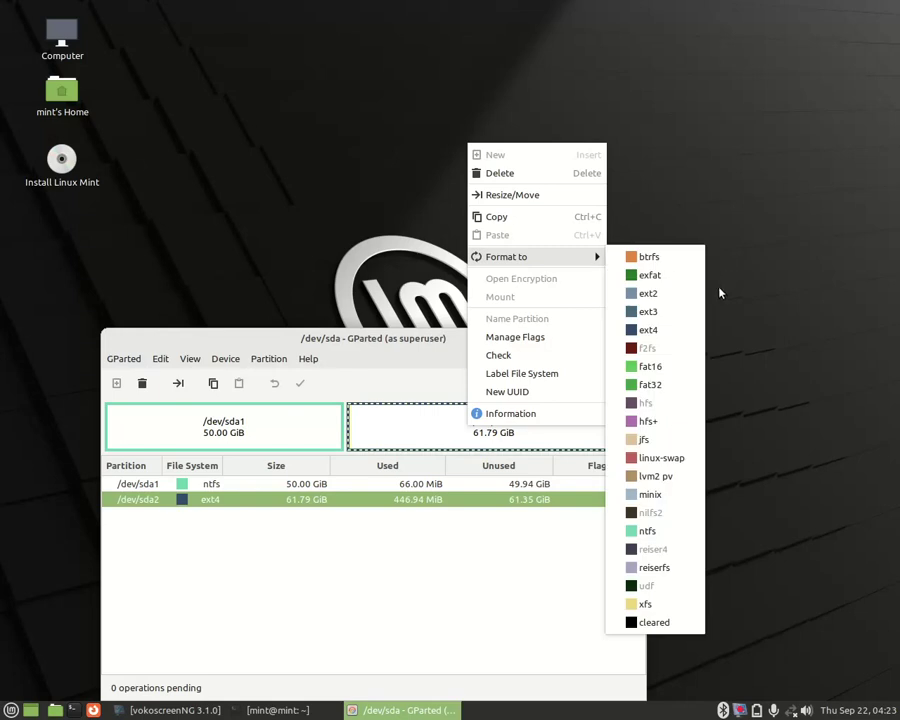
left_click(684, 334)
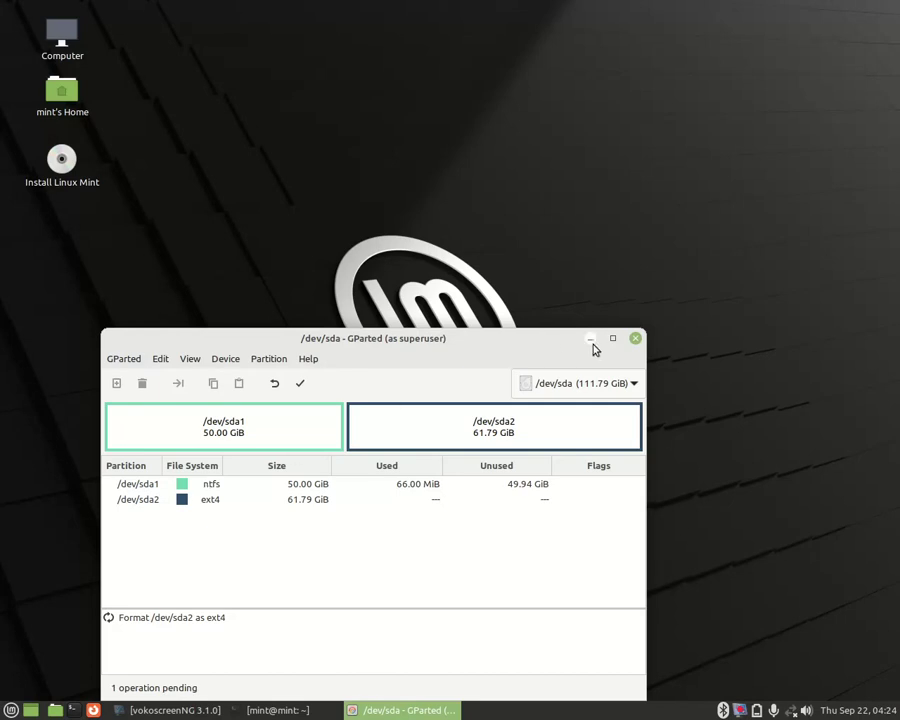
left_click(634, 339)
left_click(332, 578)
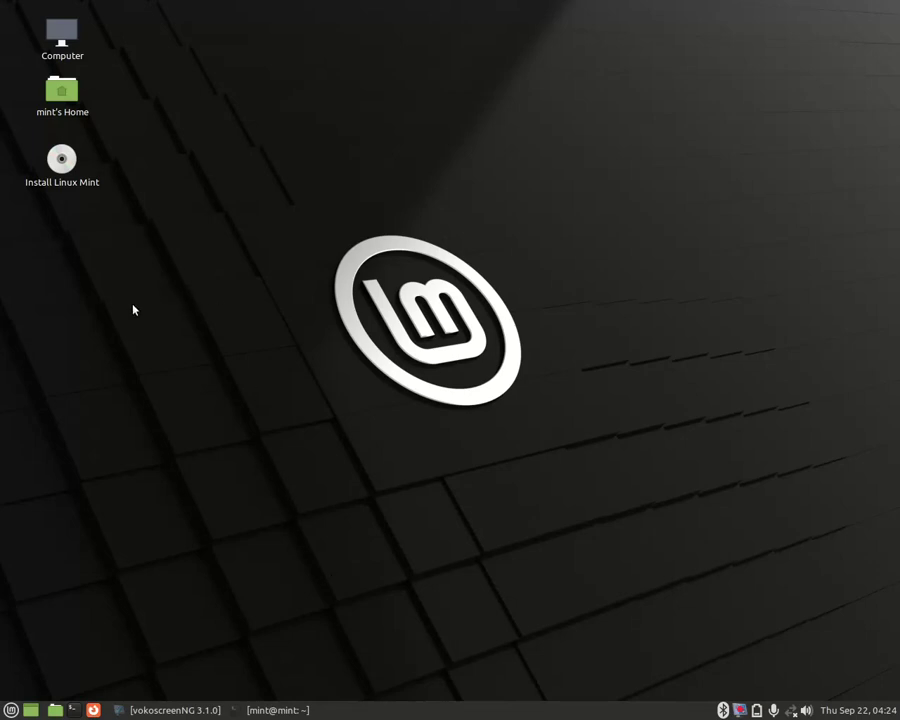
Check the battery status, then open the context menu of the Install Linux Mint icon
left_click_drag(291, 229, 599, 464)
left_click(758, 710)
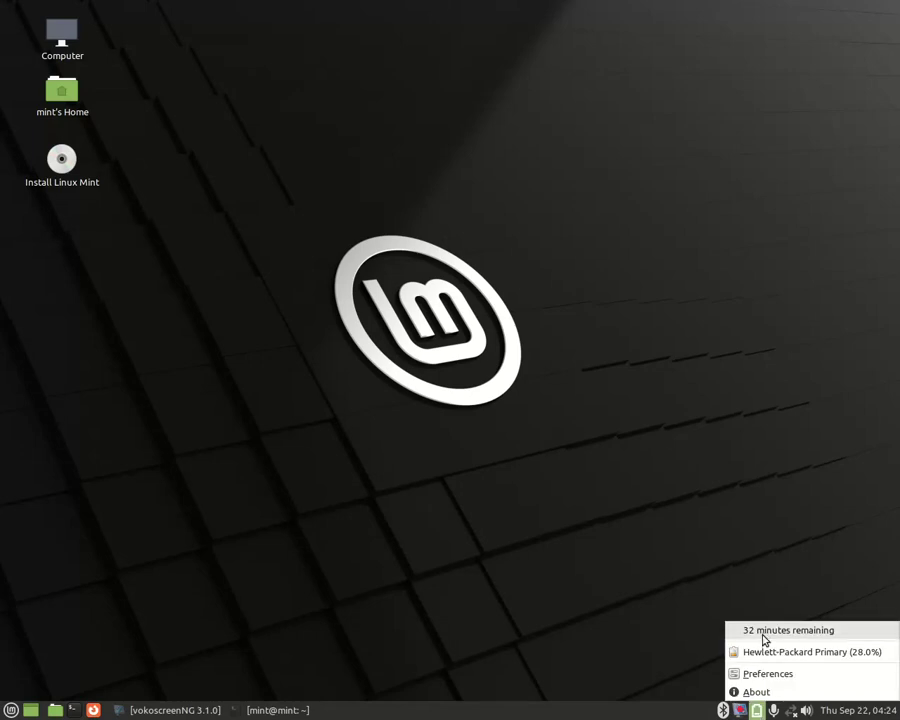
left_click(638, 580)
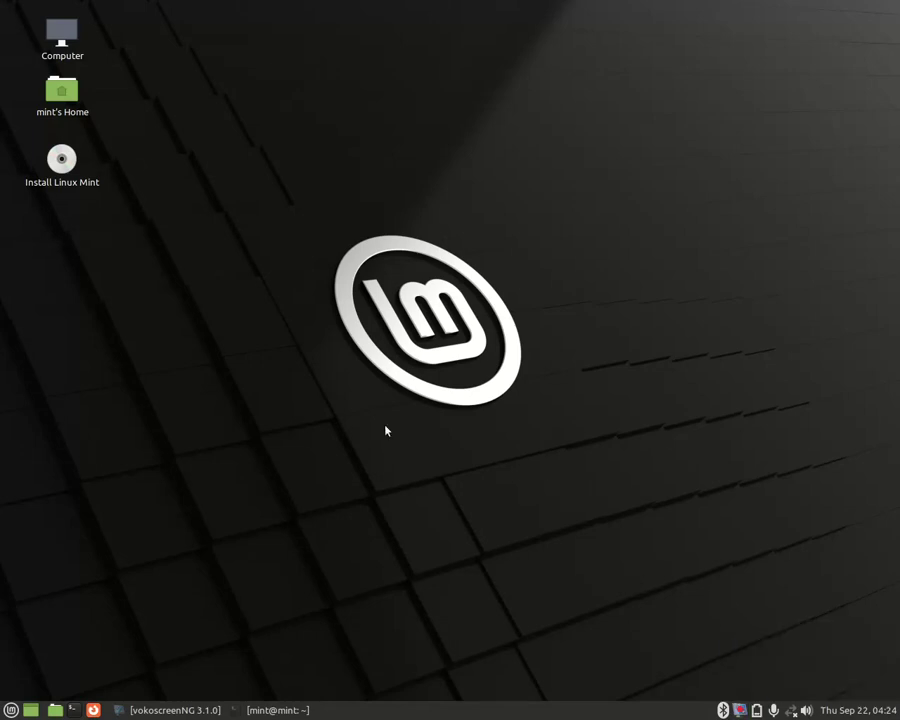
right_click(63, 166)
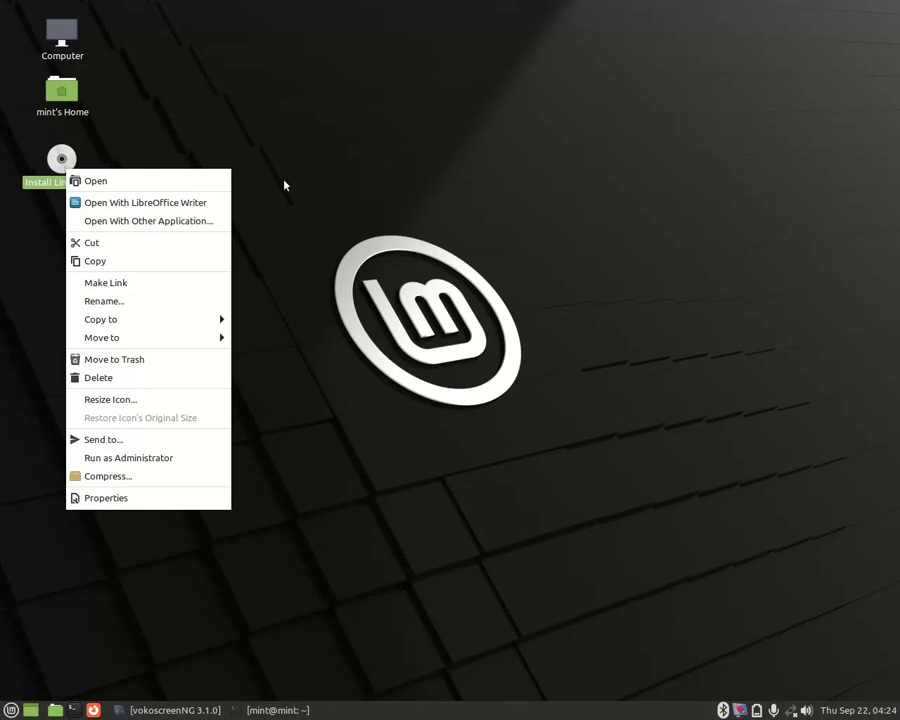
right_click(67, 162)
right_click(67, 162)
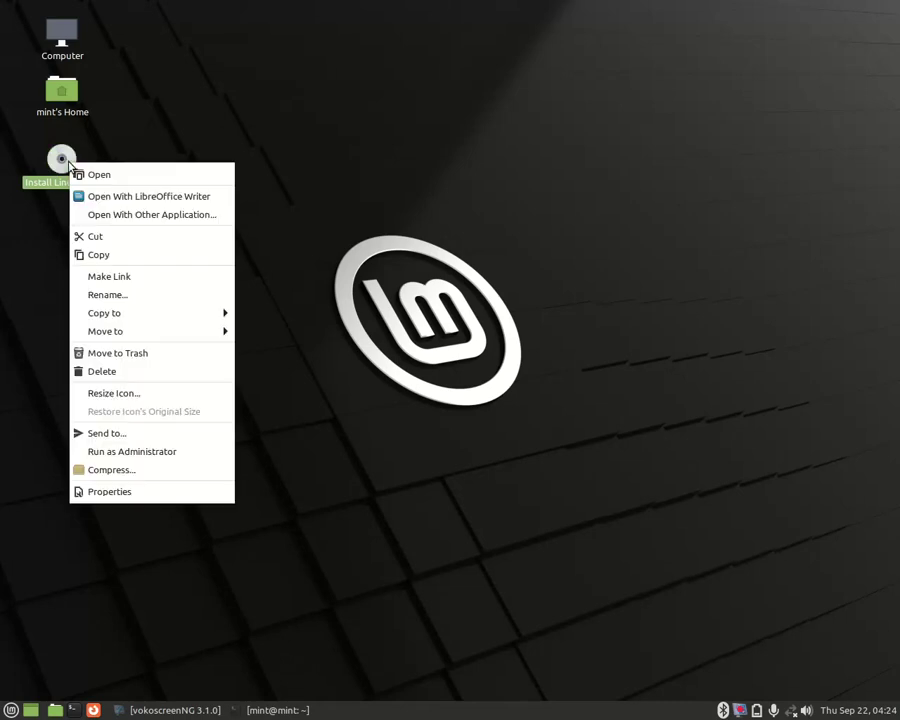
Open the Linux Mint installer from the icon's menu and move its window higher up
left_click(180, 177)
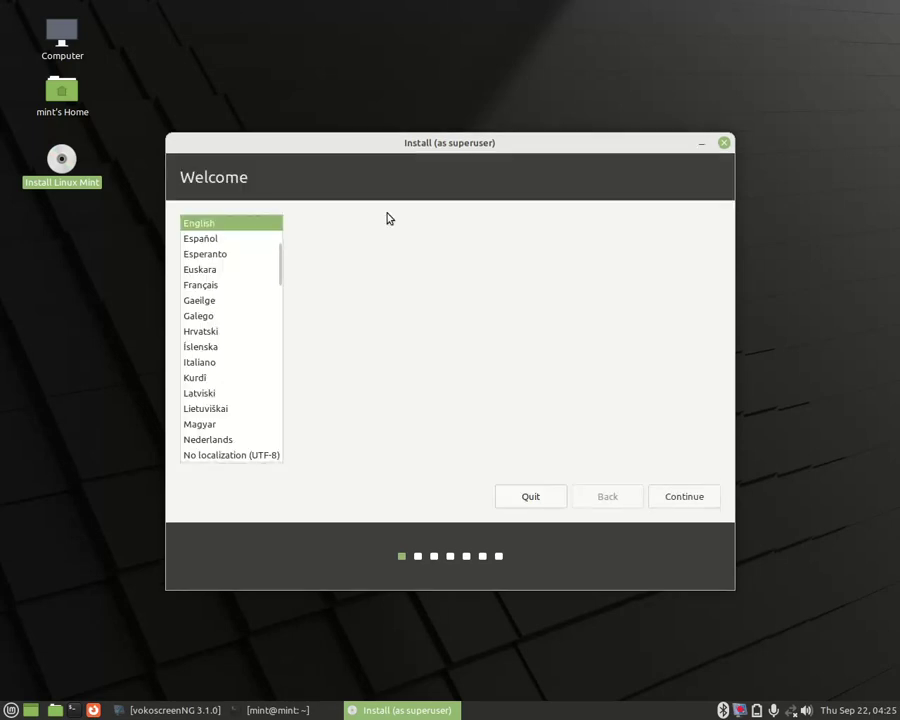
left_click_drag(486, 142, 479, 96)
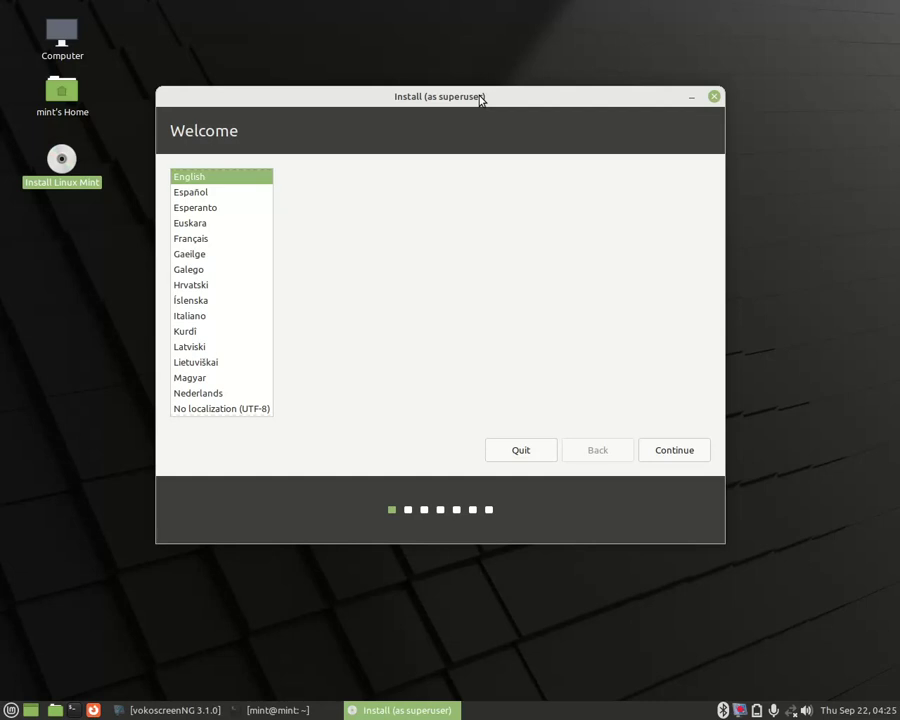
left_click_drag(480, 97, 486, 95)
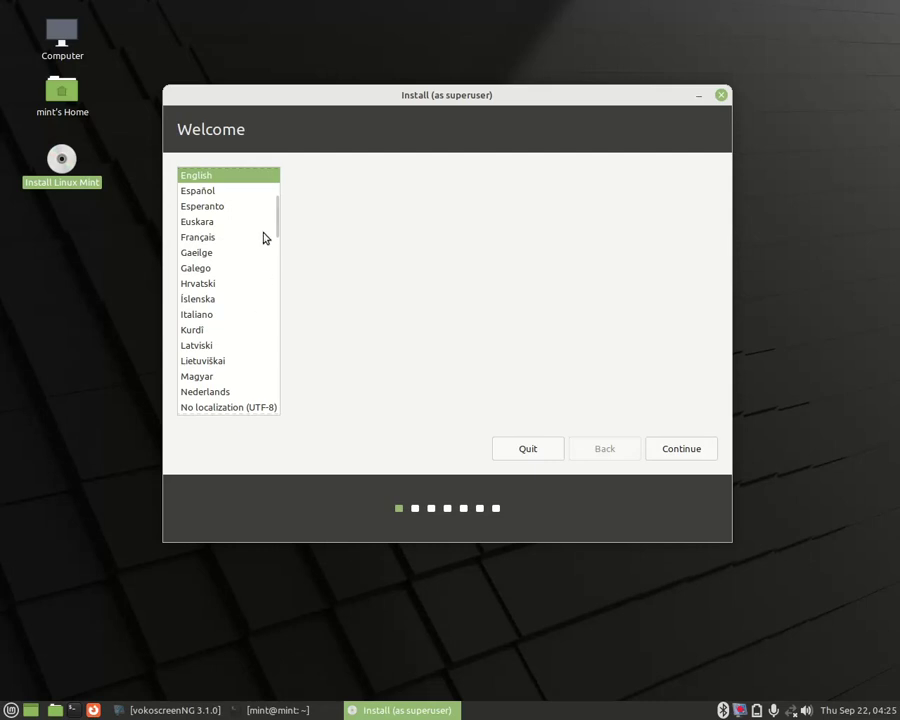
left_click_drag(275, 226, 275, 194)
Keep English as the language and English (US) as the keyboard layout
left_click(694, 446)
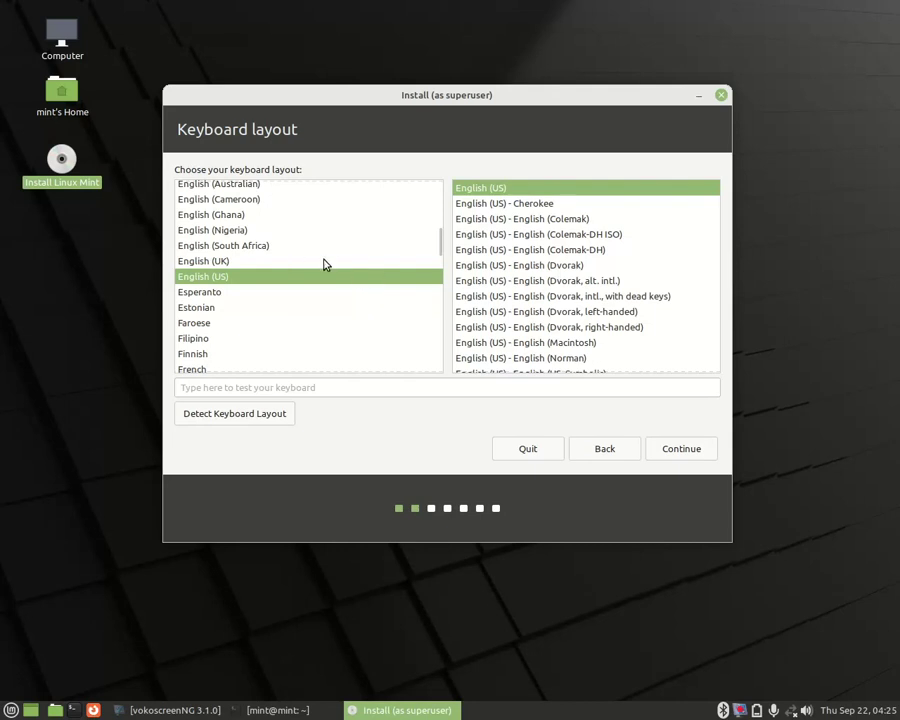
left_click(687, 448)
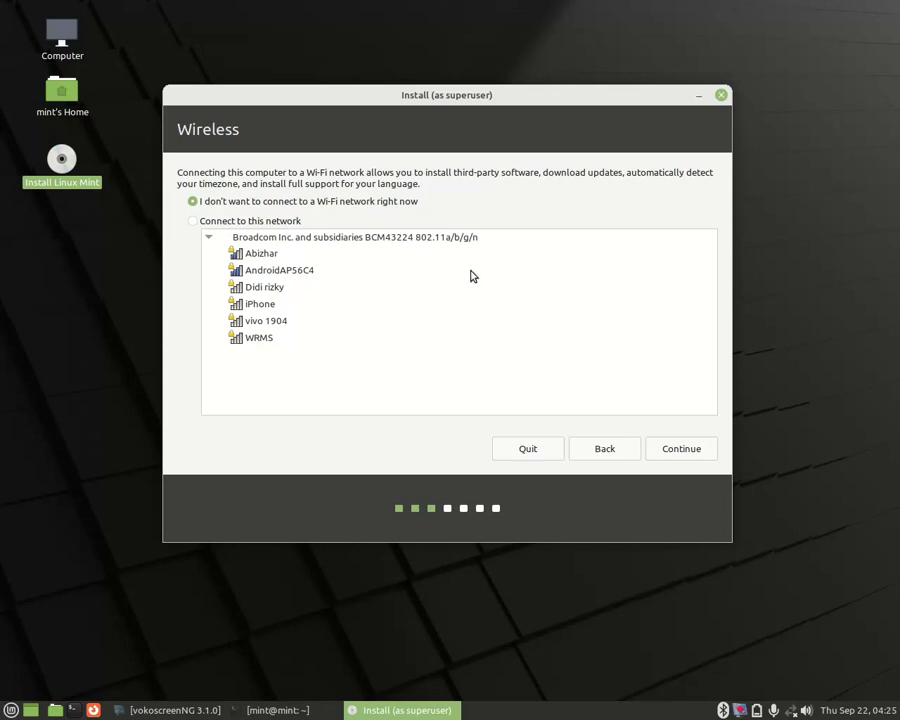
Proceed without connecting to Wi-Fi and without installing multimedia codecs
left_click(694, 450)
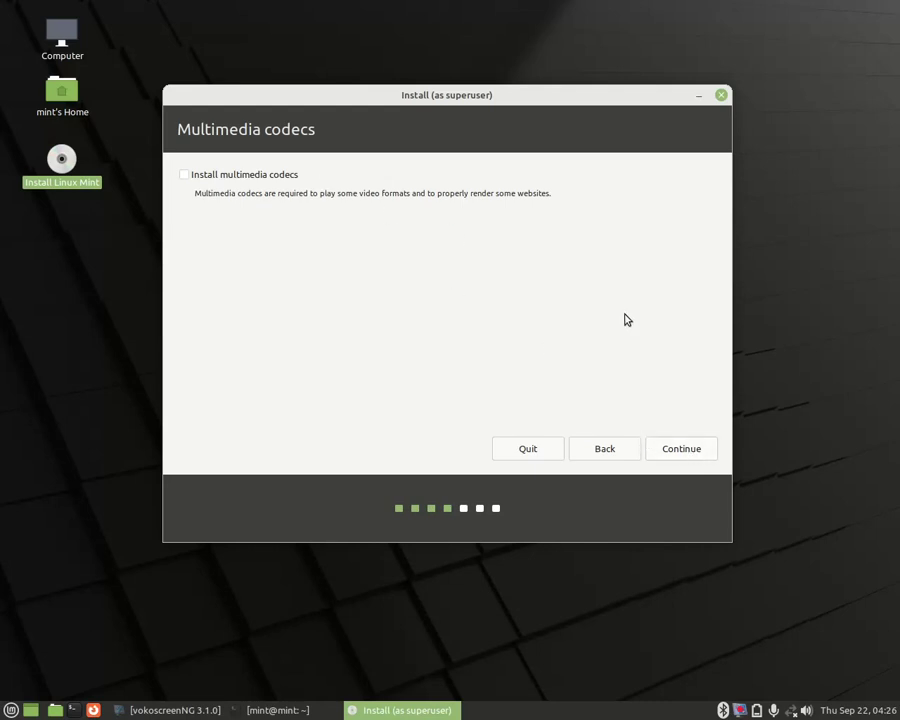
left_click(694, 458)
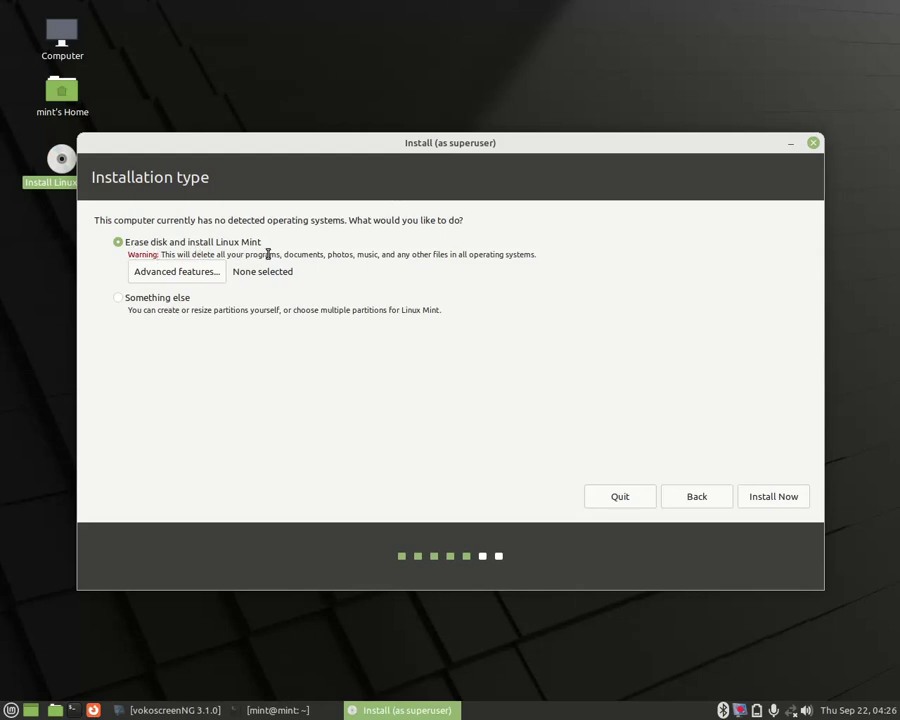
Choose 'Something else' partitioning and select the /dev/sda2 ext4 partition in the list
left_click(121, 307)
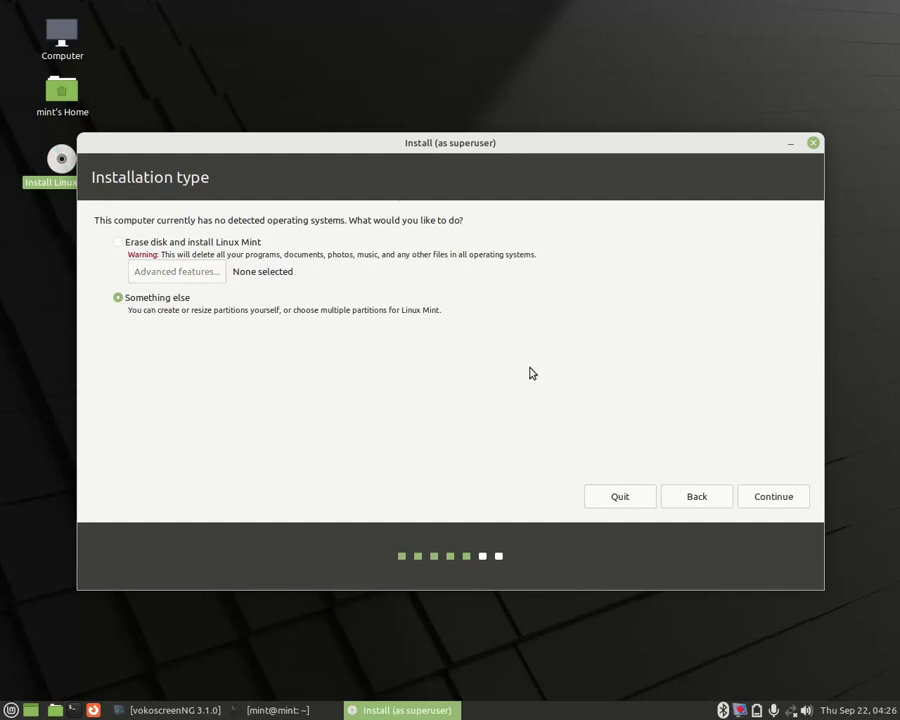
left_click(784, 490)
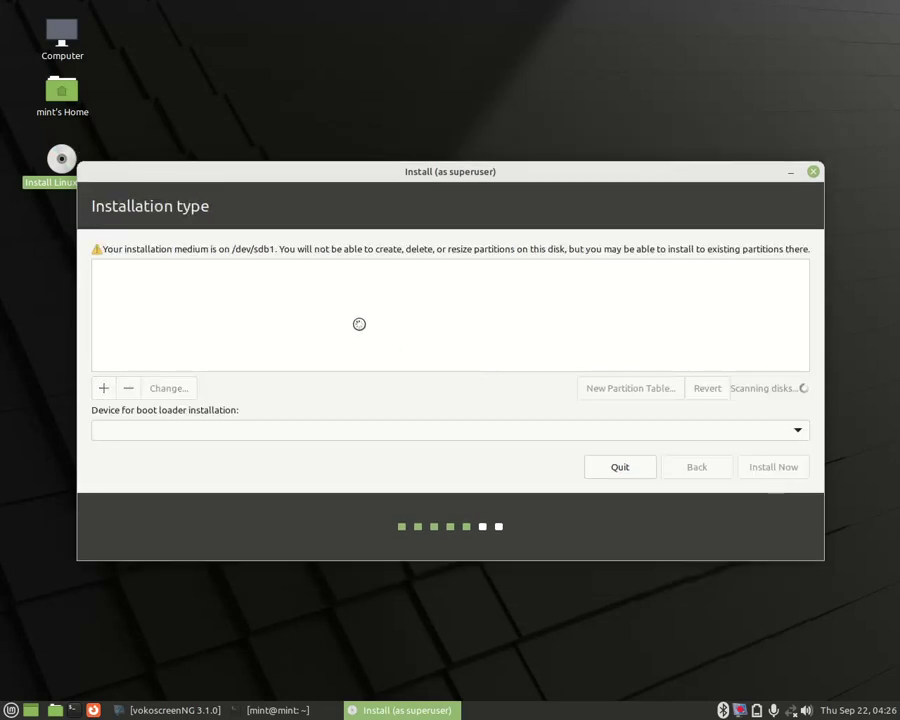
left_click(197, 343)
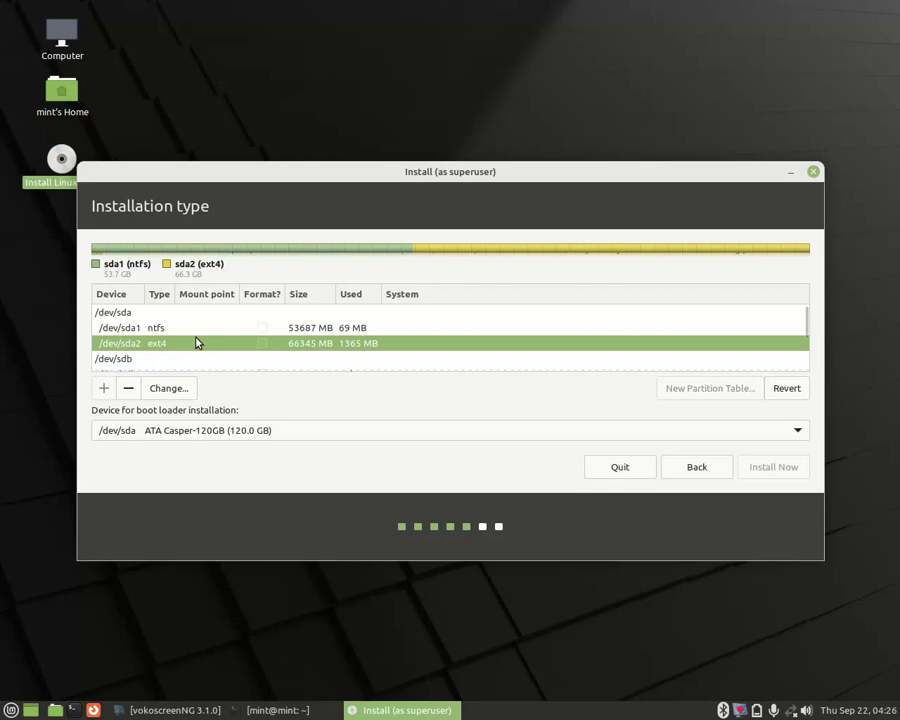
left_click(145, 333)
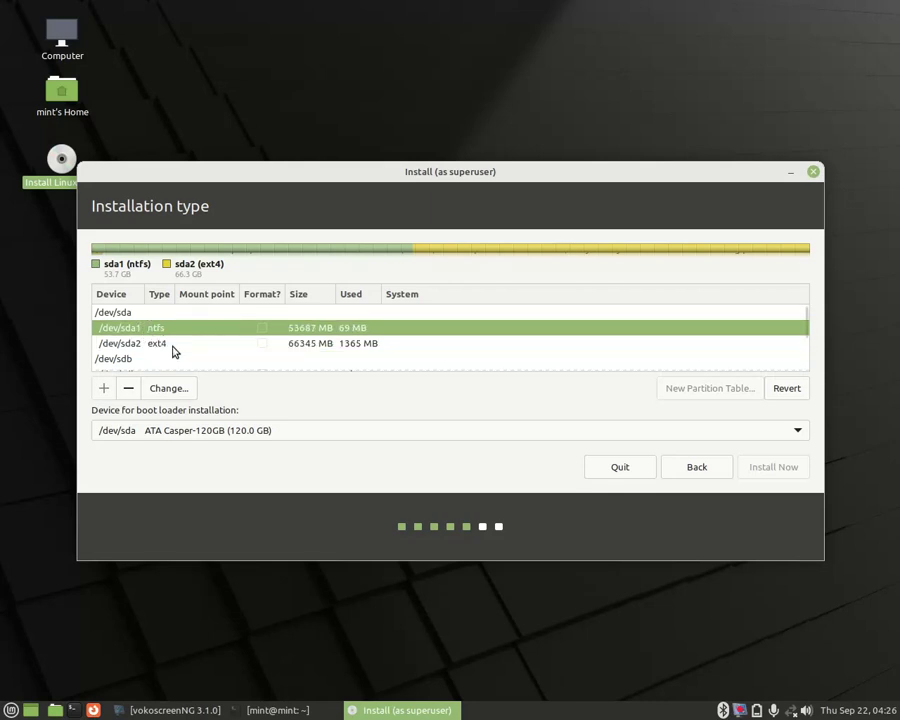
left_click(172, 348)
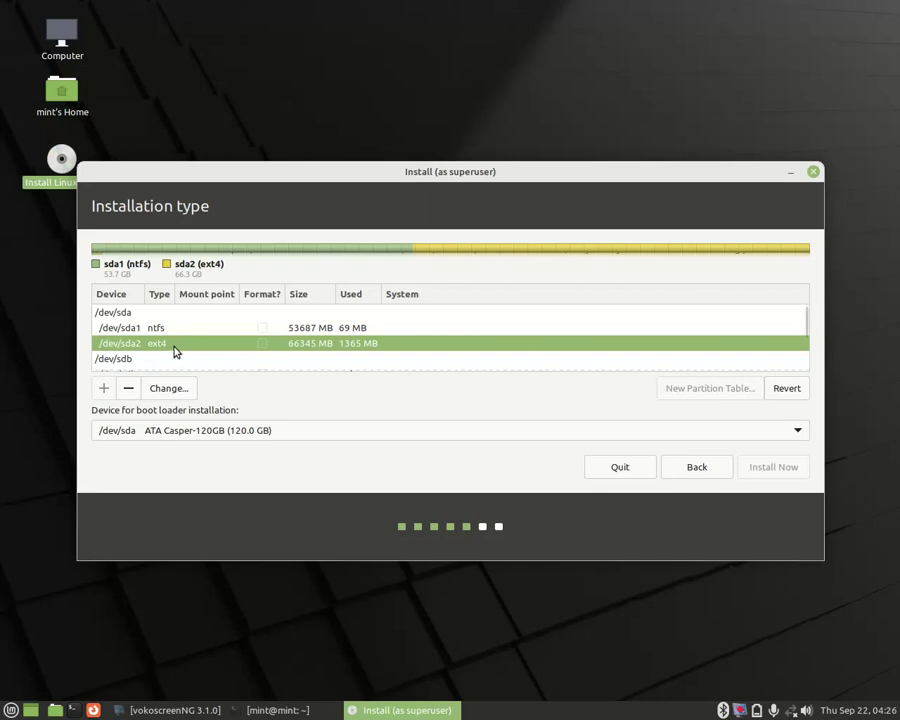
Set /dev/sda2 to Ext4 journaling file system, formatted, with mount point /
double_click(198, 351)
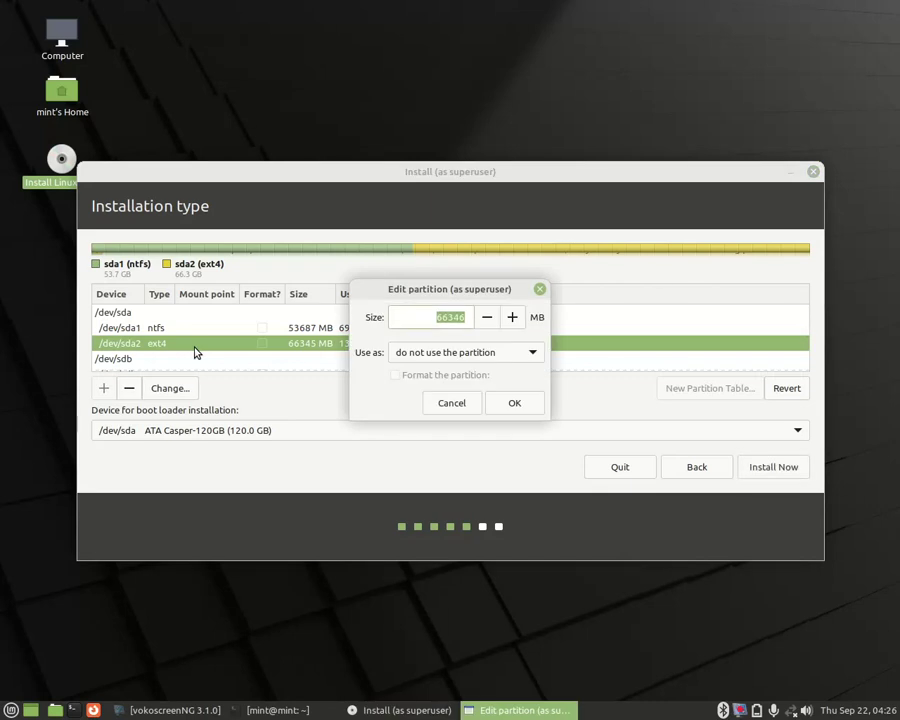
left_click(452, 354)
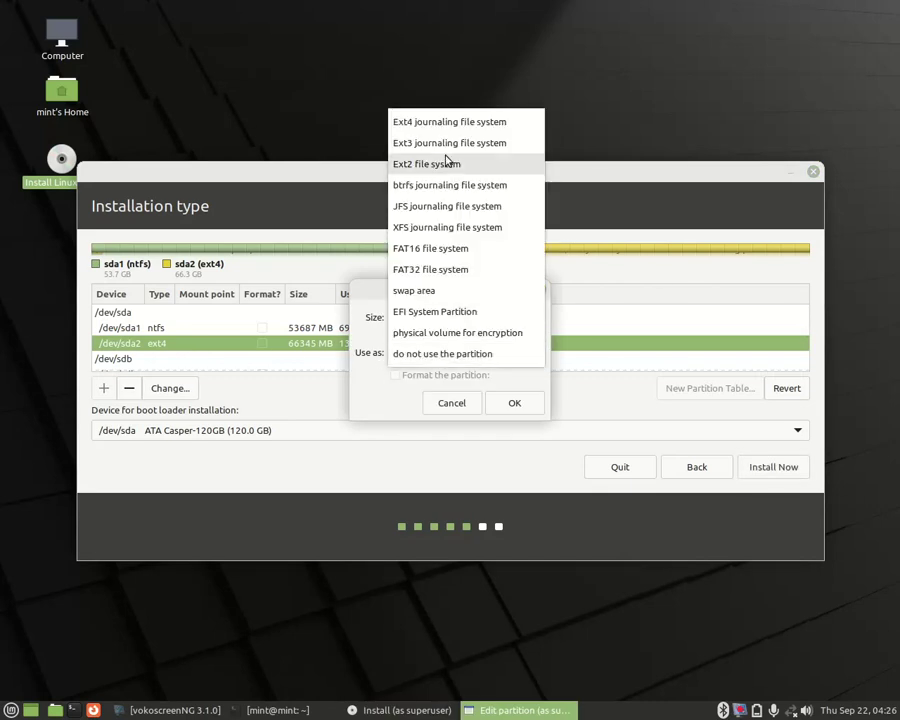
left_click(444, 124)
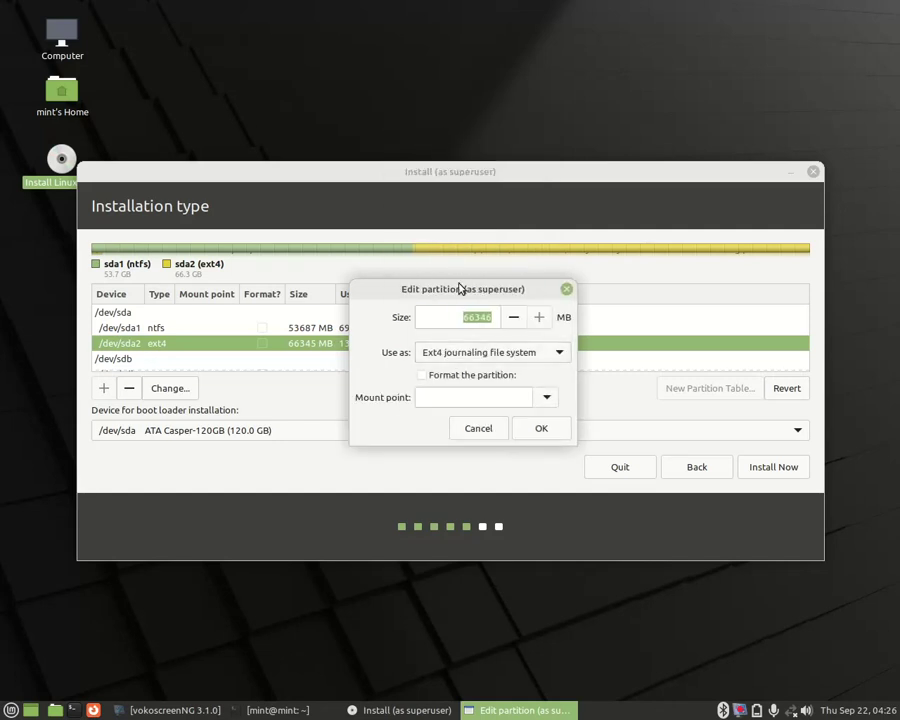
left_click(458, 379)
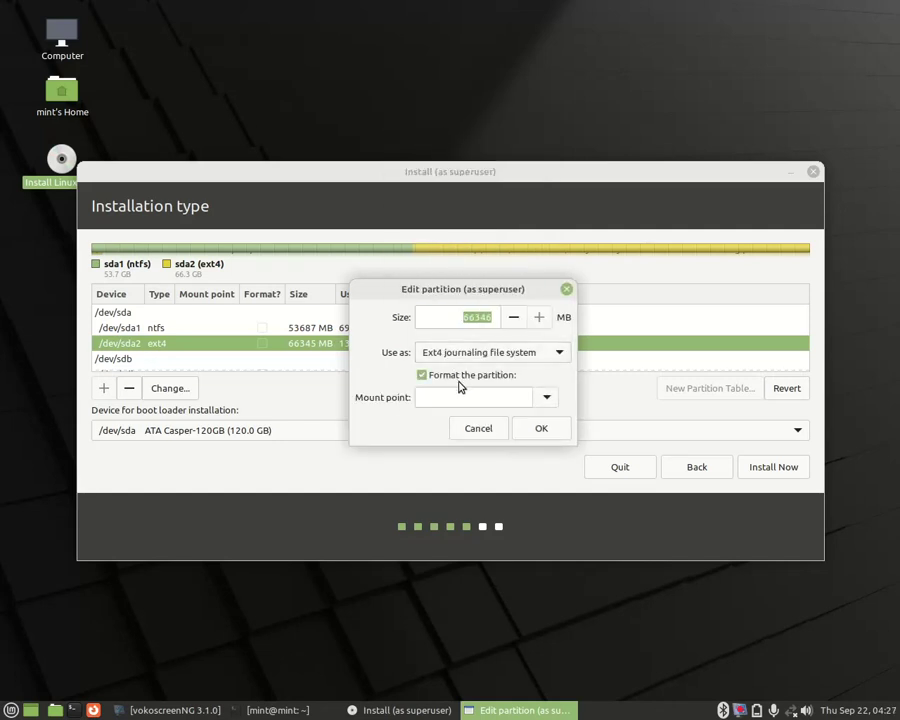
left_click(548, 400)
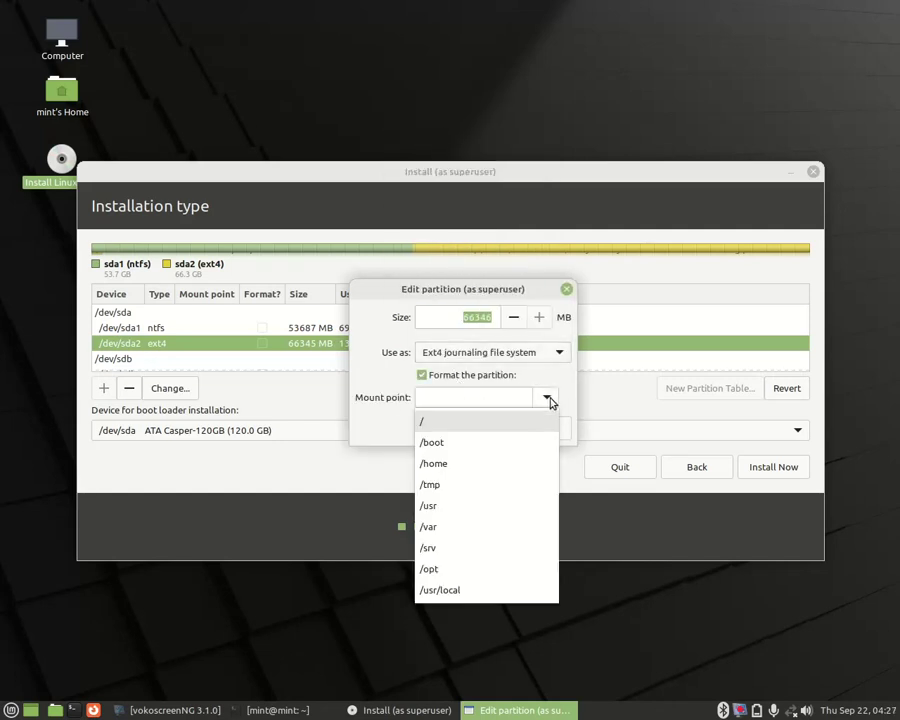
left_click(445, 424)
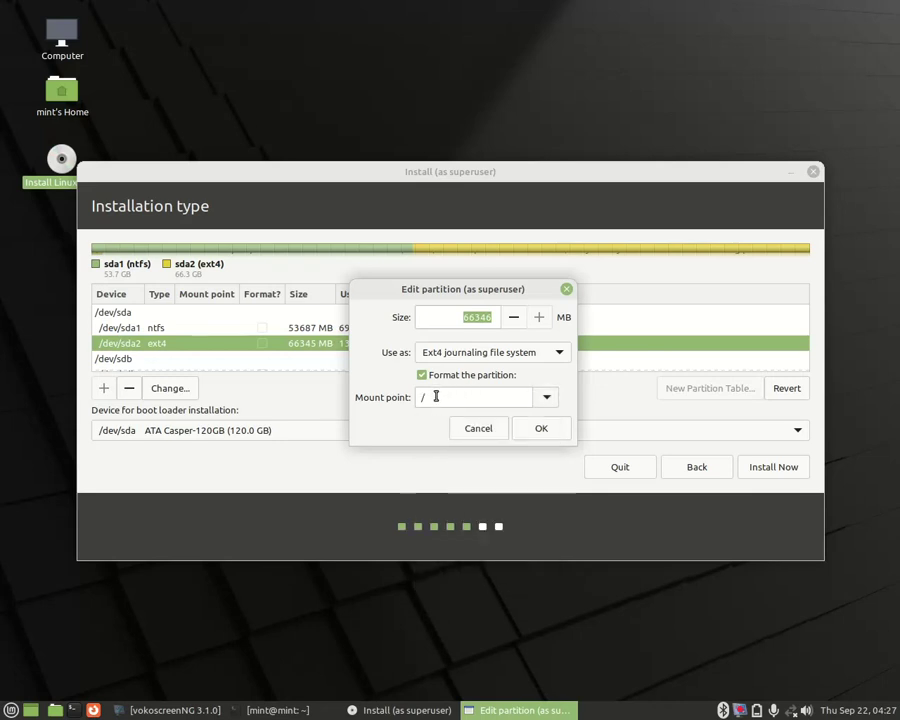
double_click(436, 397)
left_click(460, 405)
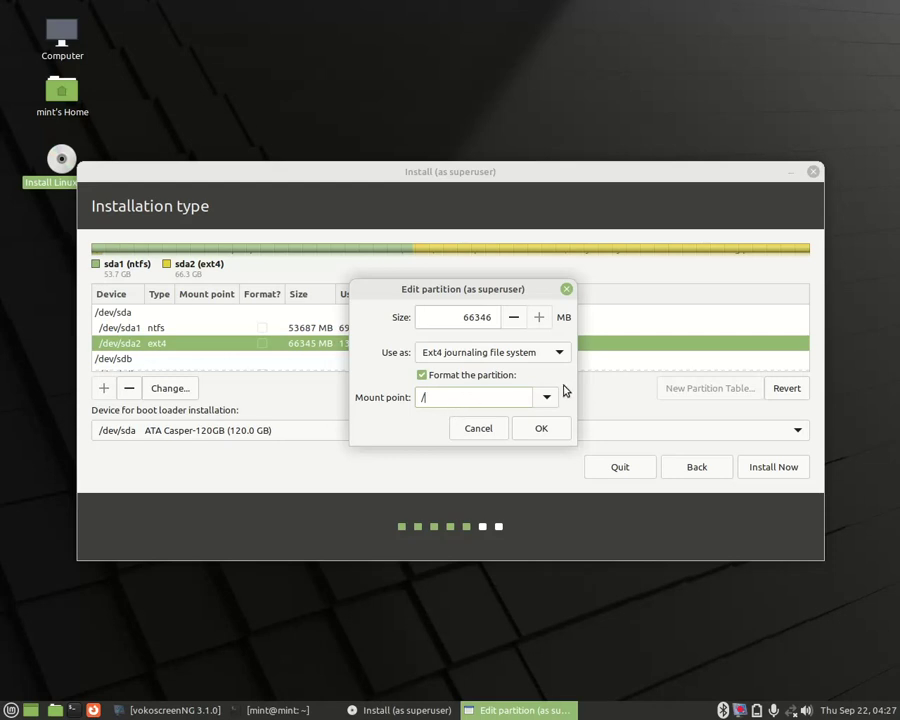
left_click(556, 430)
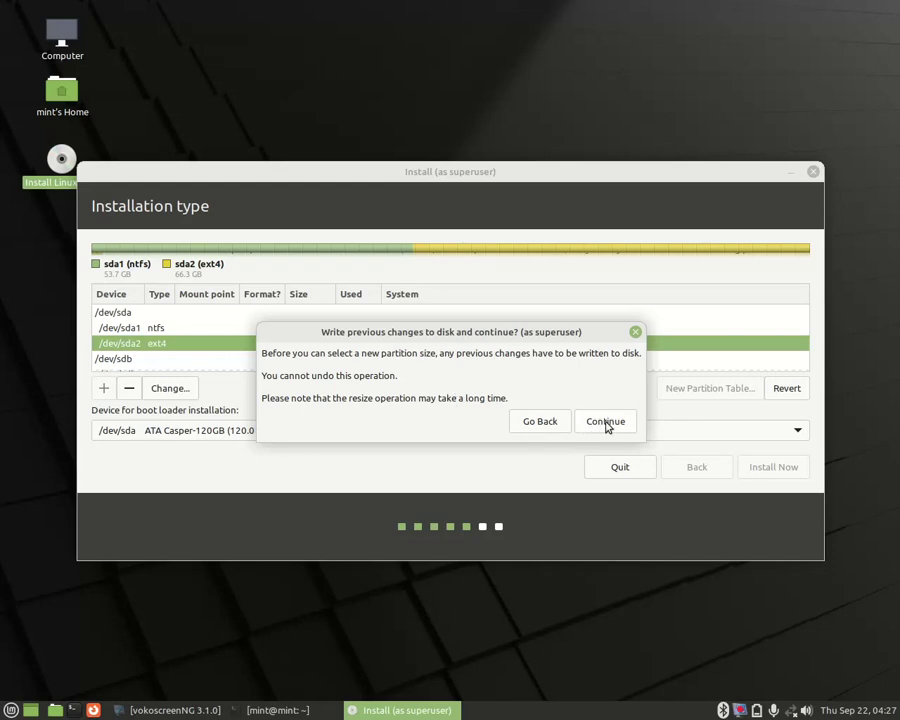
Go back, install with Erase disk, and confirm writing the ESP and partition changes
left_click(543, 427)
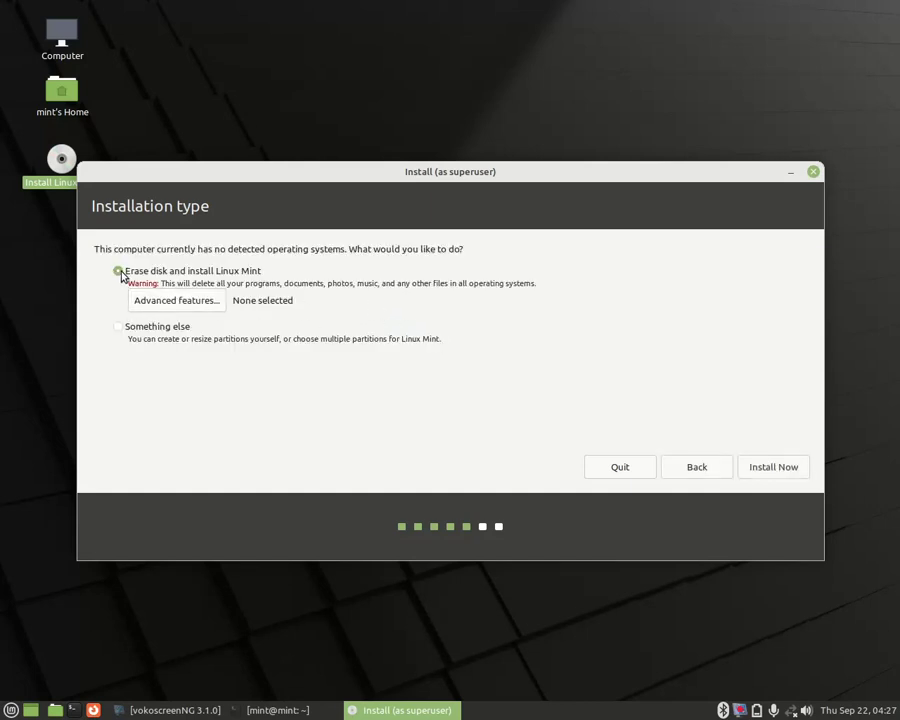
left_click(779, 474)
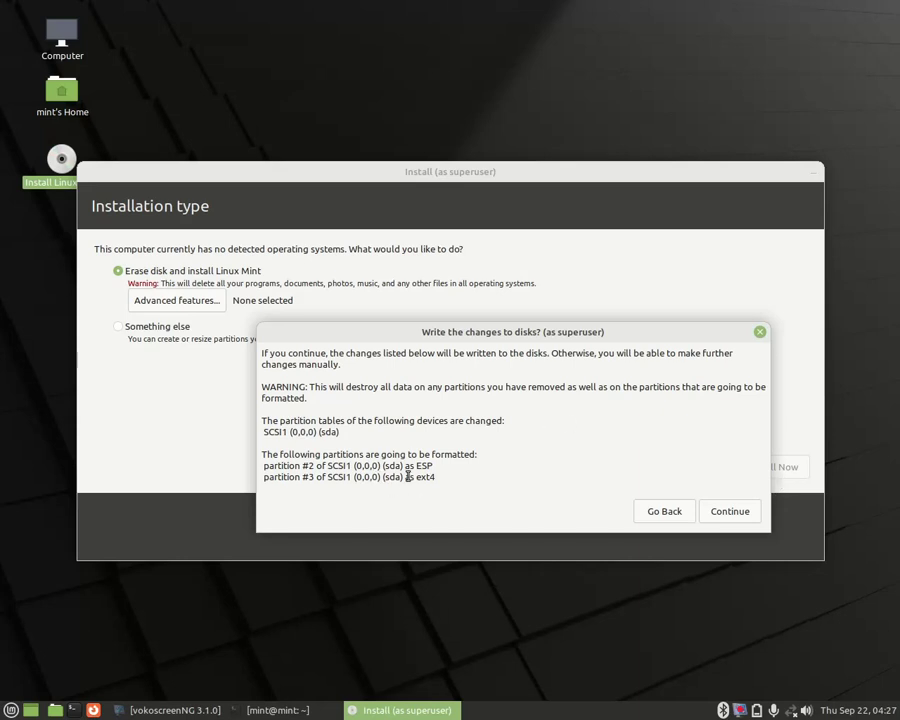
left_click_drag(379, 465, 435, 470)
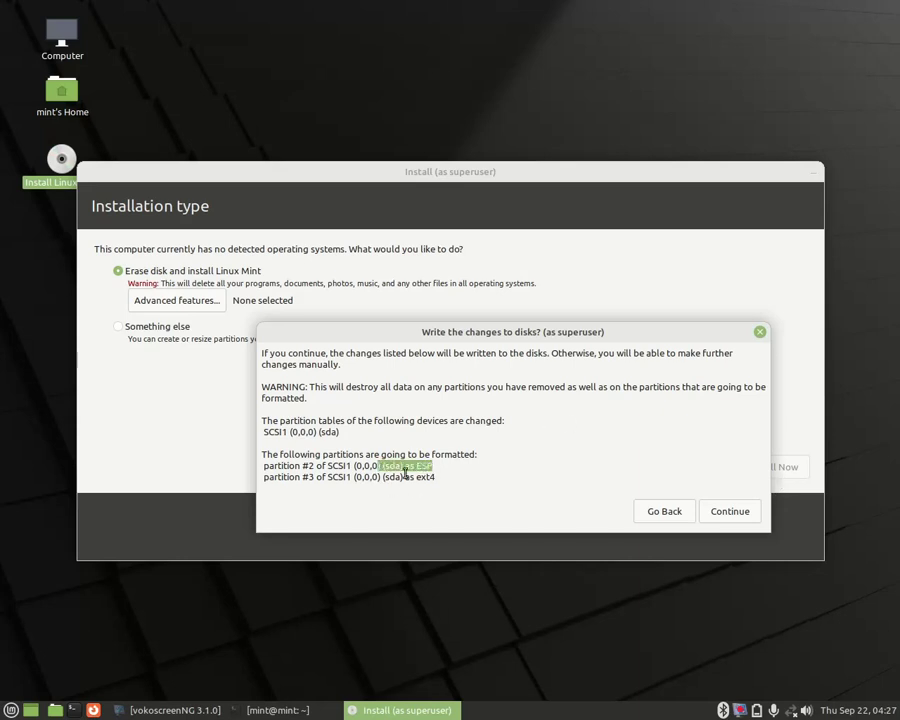
left_click_drag(381, 480, 264, 477)
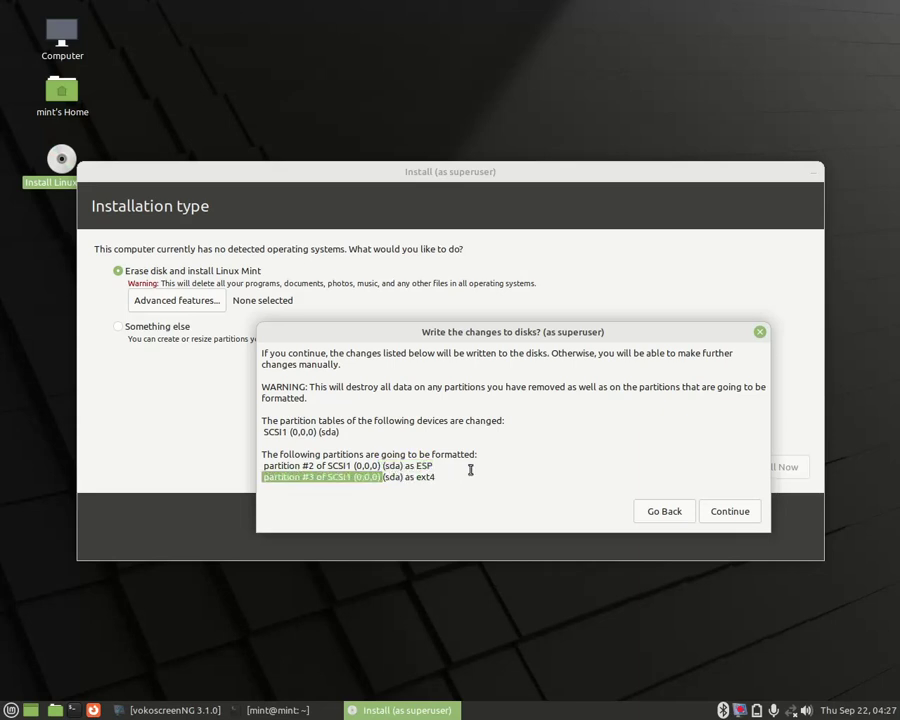
left_click(414, 484)
double_click(424, 466)
left_click(729, 511)
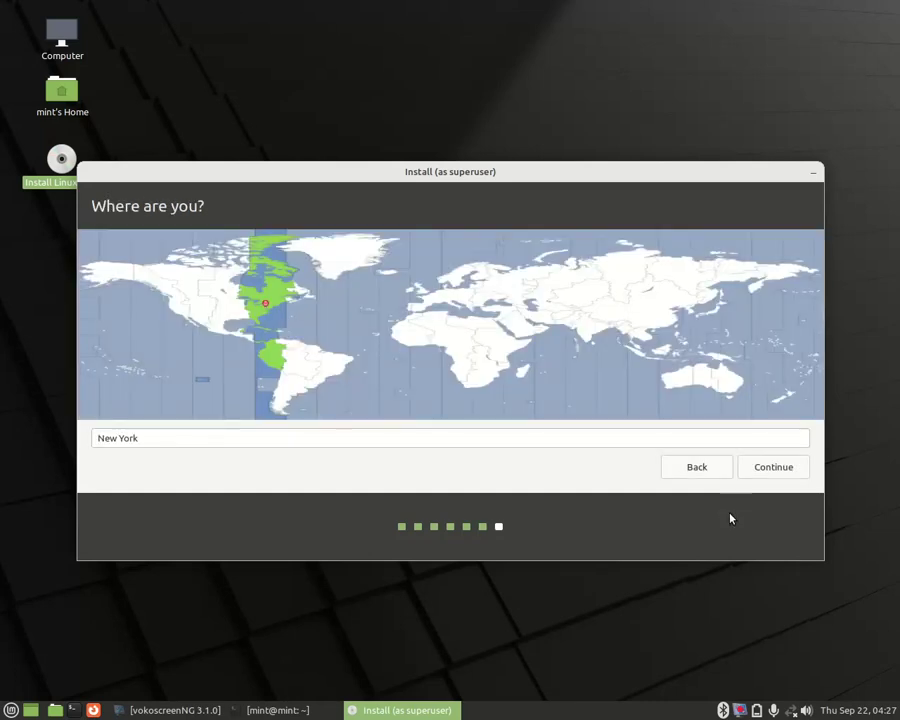
Set the timezone to Jakarta, then fill in the name, computer name, username and password
left_click(653, 360)
left_click(763, 472)
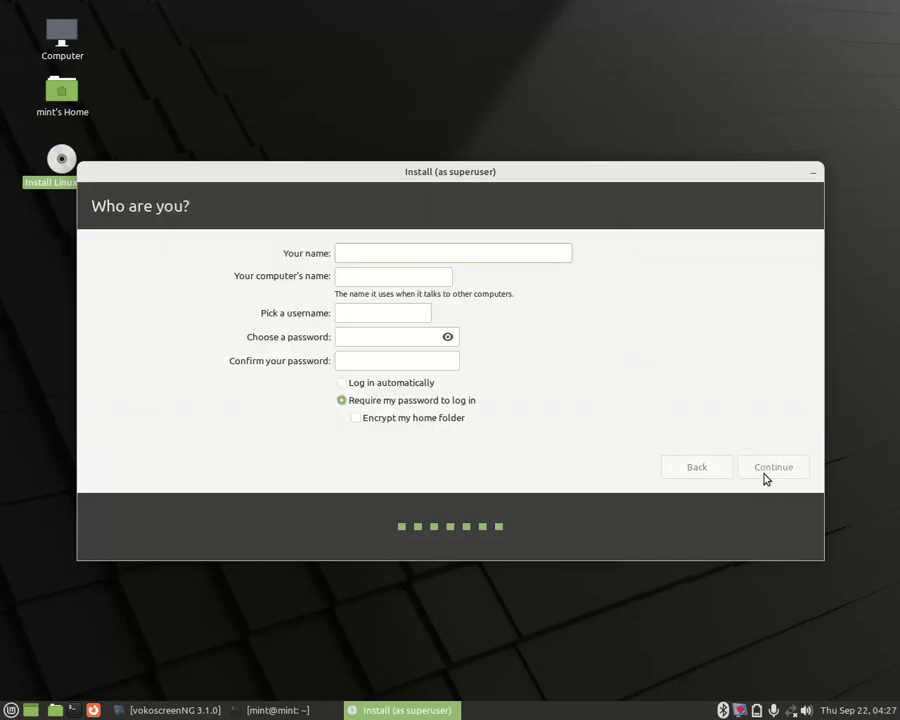
key("Tab")
key("Tab")
key("Tab")
key("Tab")
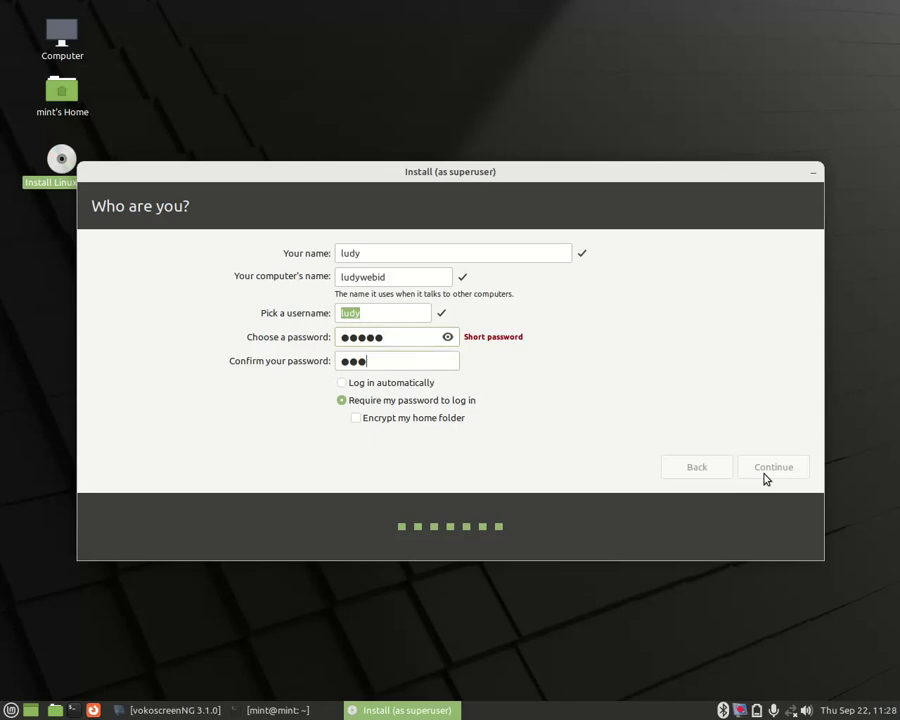
left_click(785, 472)
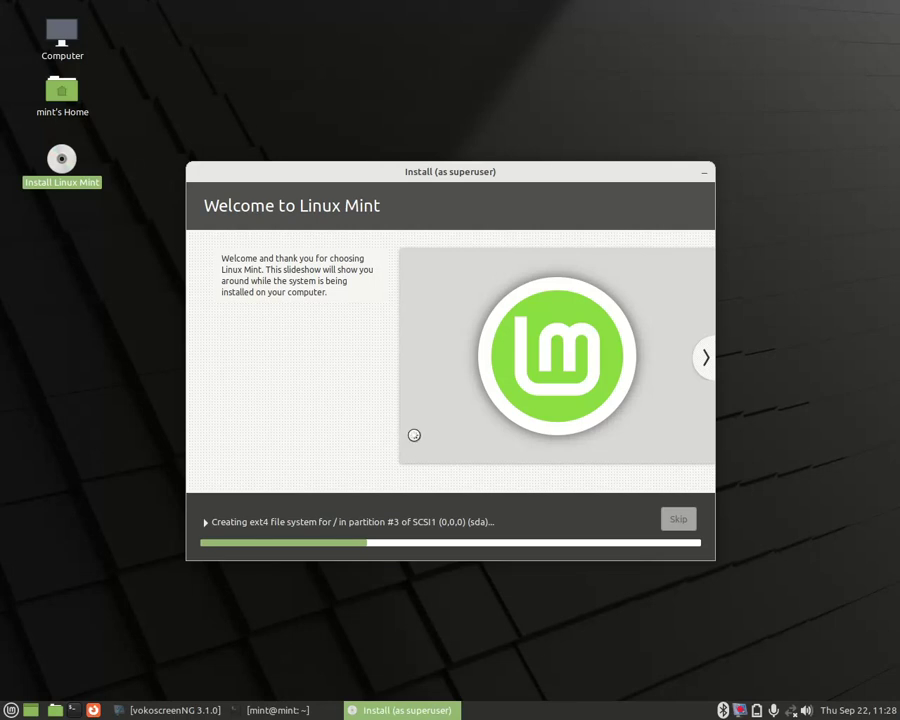
Advance the slideshow three slides to Stay connected, then bring up the Mint menu with Super
left_click(700, 357)
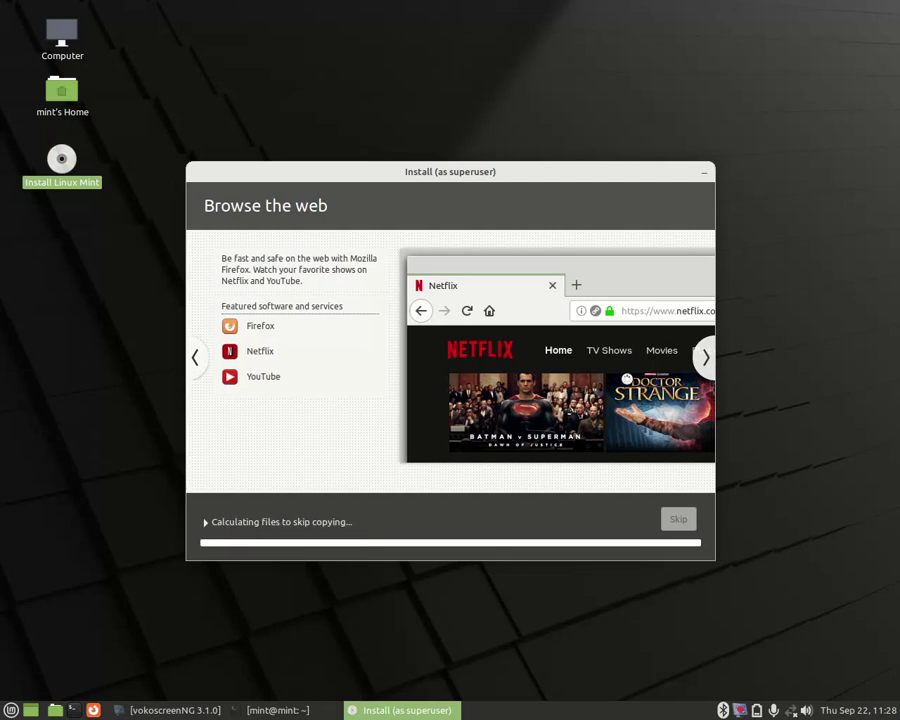
left_click(708, 359)
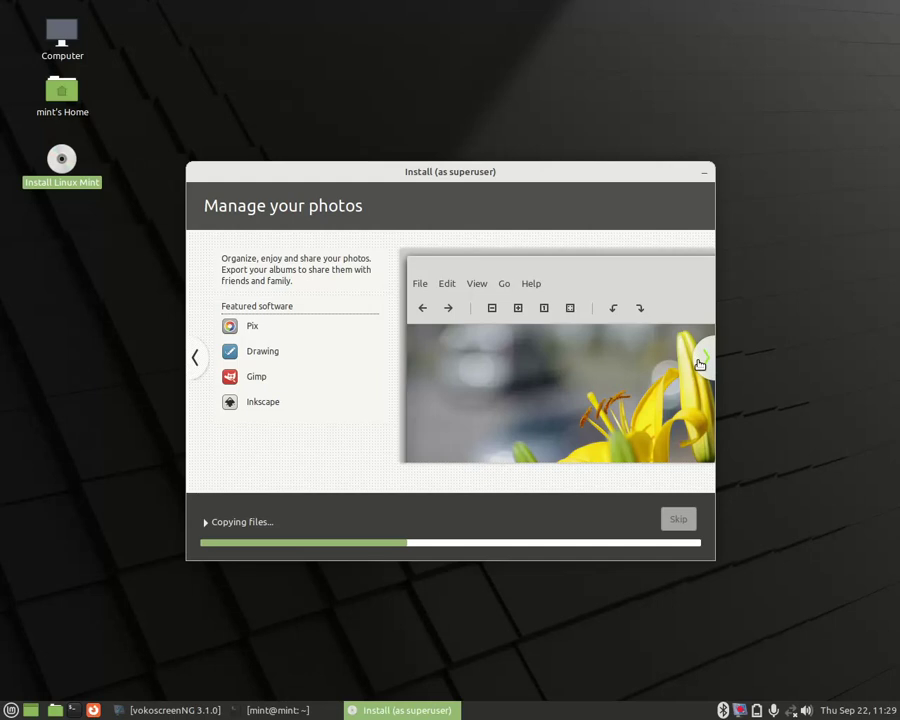
left_click(700, 362)
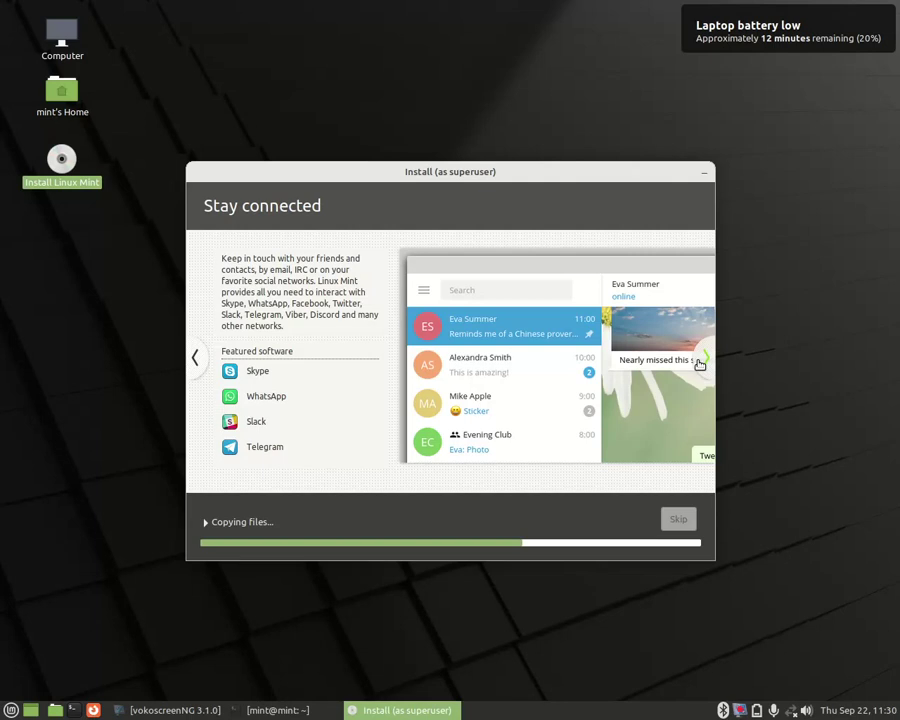
key("super")
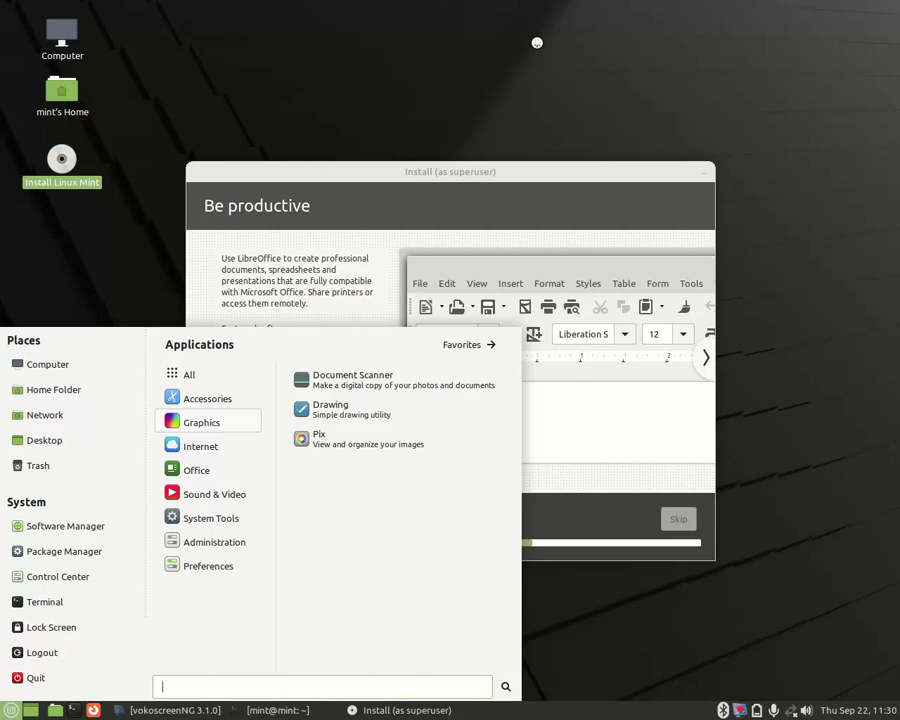
Dismiss the menu, move the installer window higher, and expand the detailed installation log
left_click_drag(435, 172, 449, 144)
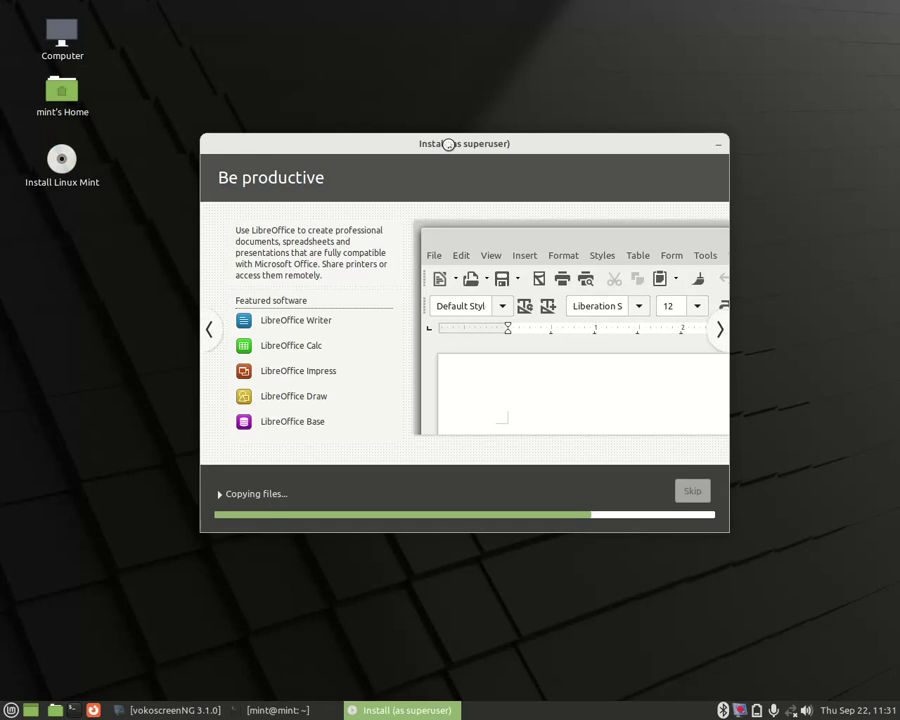
left_click_drag(448, 145, 454, 124)
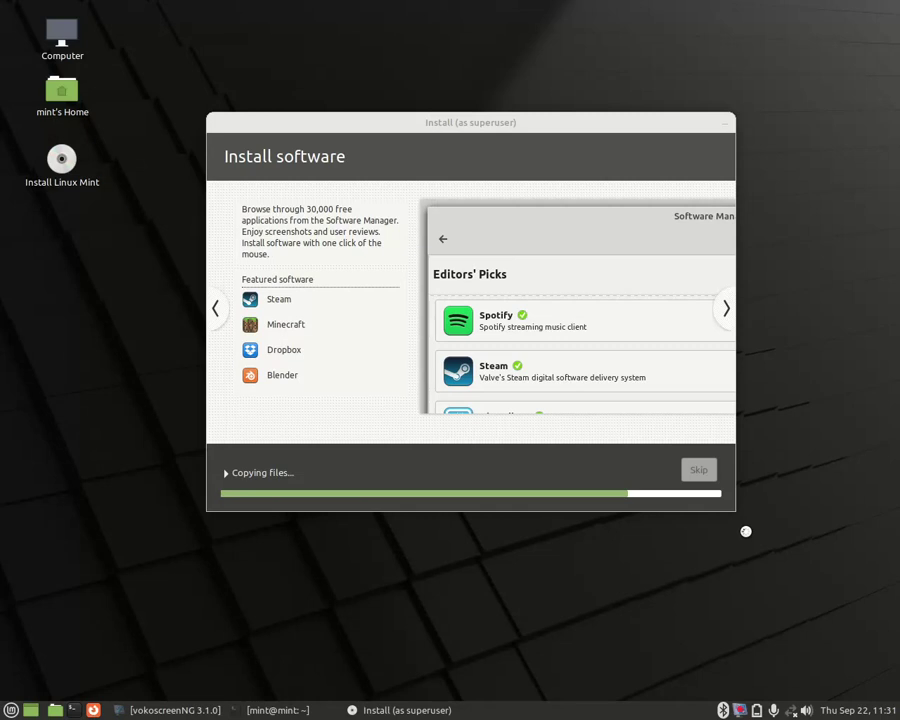
left_click(240, 470)
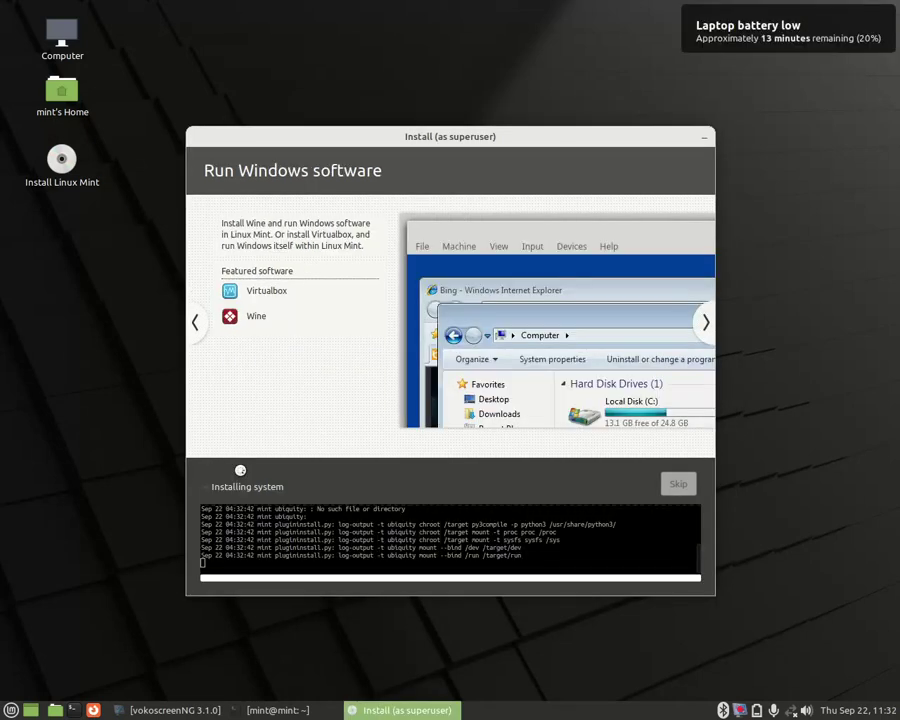